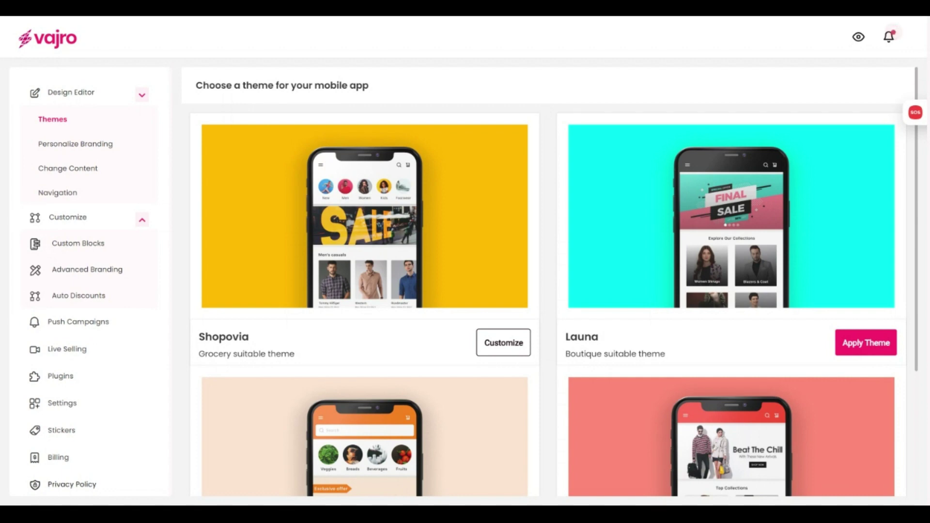
scroll(545, 110, down, 1)
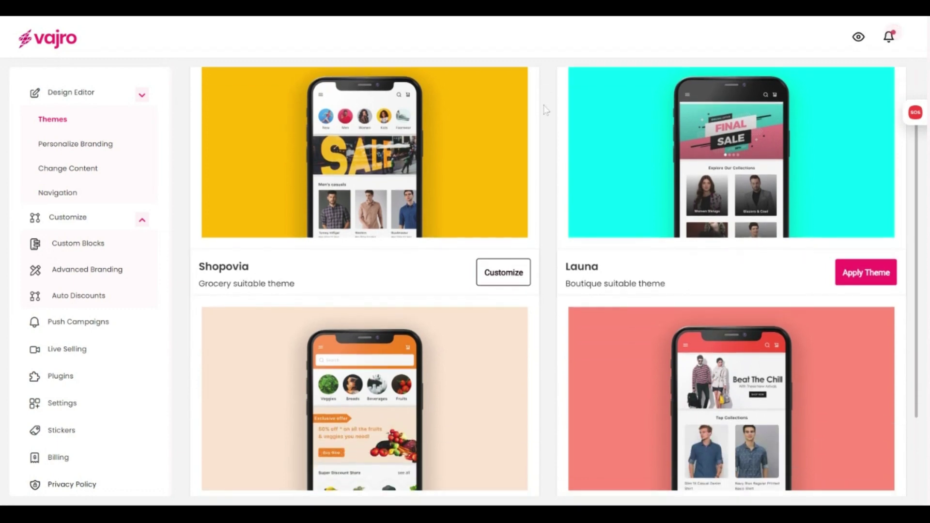
scroll(545, 109, down, 2)
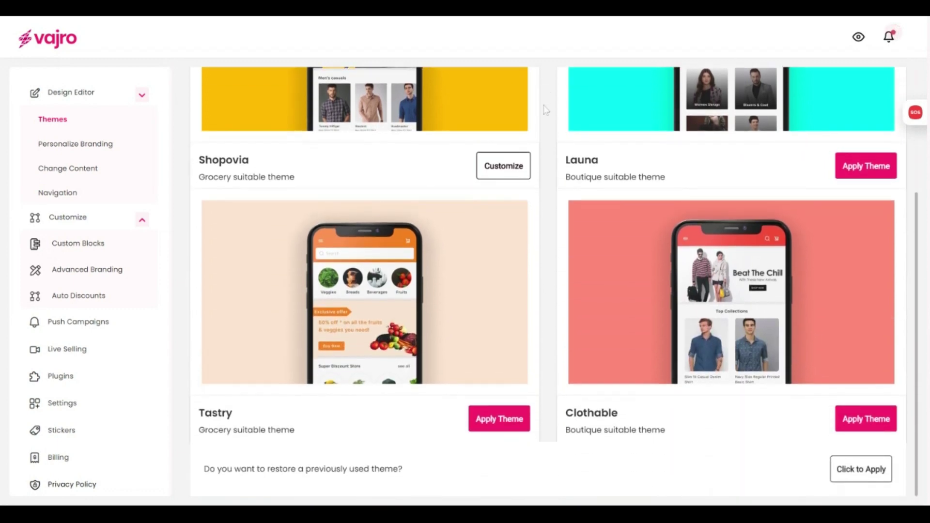
scroll(545, 109, up, 1)
scroll(545, 109, up, 2)
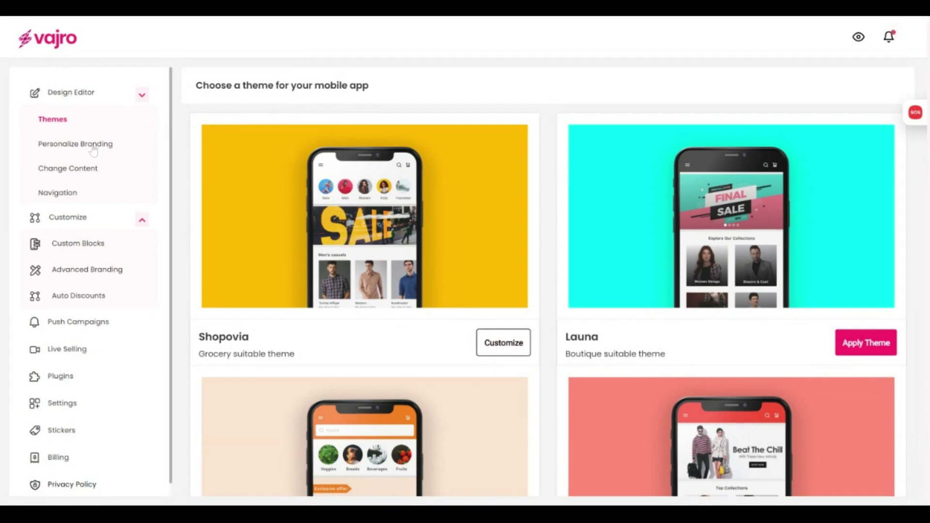
Go to Personalize Branding to reach the Change Content page of the Design Editor
click(93, 149)
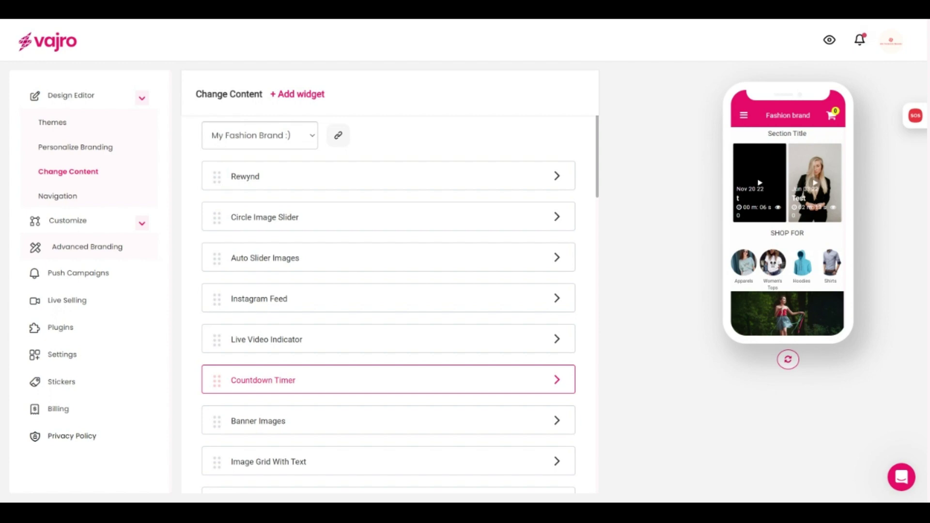
scroll(582, 142, down, 2)
scroll(581, 142, down, 2)
scroll(582, 142, up, 5)
Browse the addable widgets, then reorder Auto Slider Images above Circle Image Slider
click(312, 96)
scroll(727, 182, down, 3)
scroll(726, 180, down, 5)
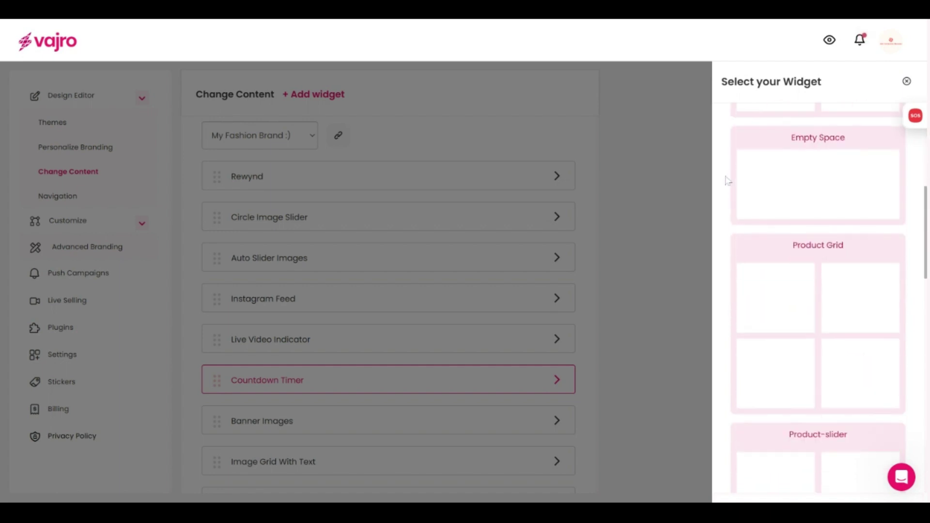
scroll(725, 180, down, 4)
scroll(726, 180, down, 3)
scroll(724, 184, up, 2)
scroll(724, 184, up, 1)
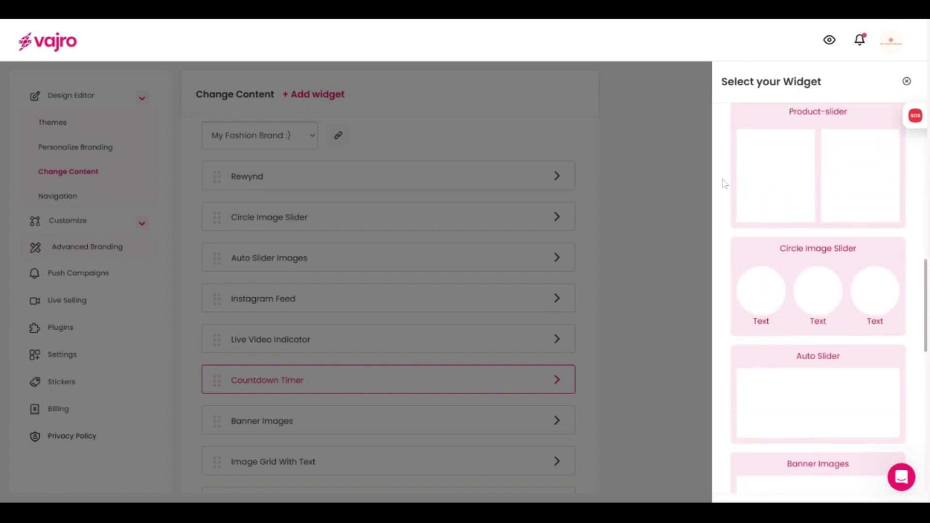
scroll(724, 183, up, 2)
scroll(725, 184, up, 3)
scroll(730, 168, up, 4)
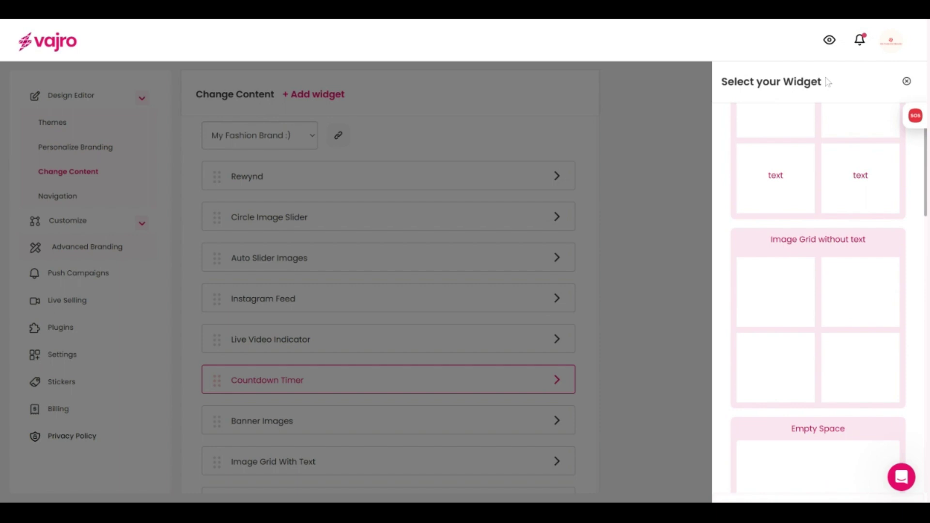
click(908, 82)
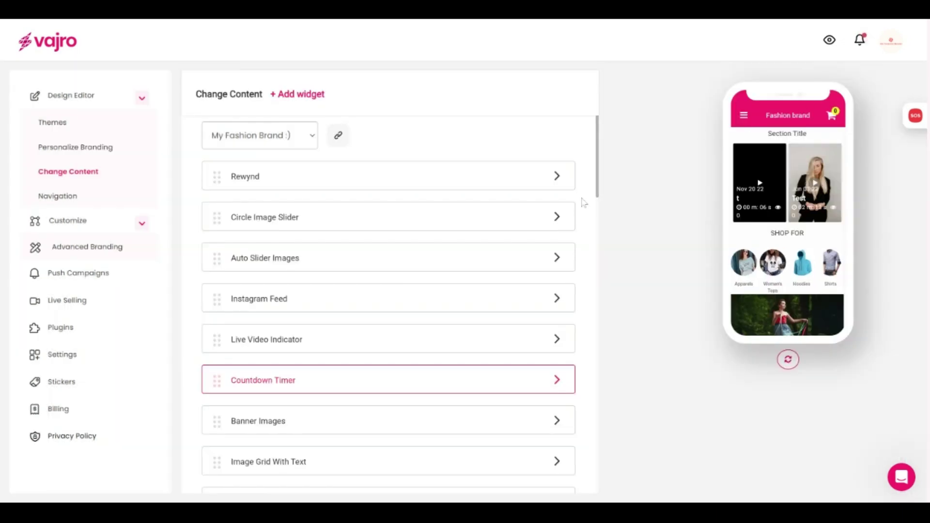
scroll(737, 198, down, 5)
scroll(738, 198, up, 5)
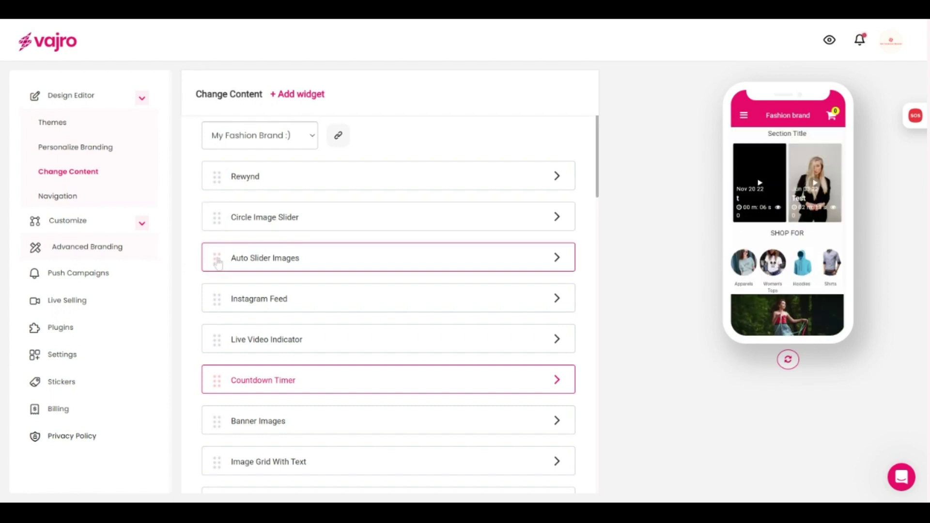
drag(217, 264, 218, 220)
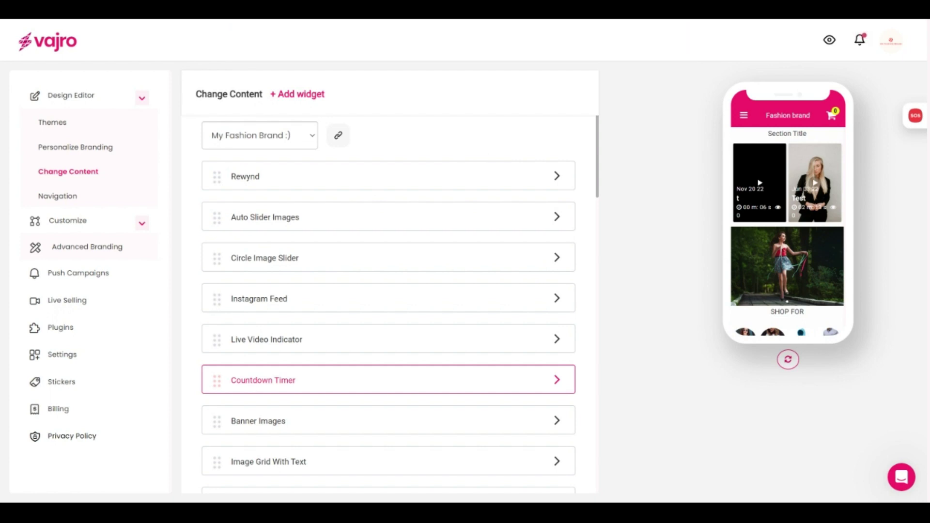
Schedule the Auto Slider Images widget to display from Jan 17th 2024, 10:10 am
click(492, 226)
click(579, 91)
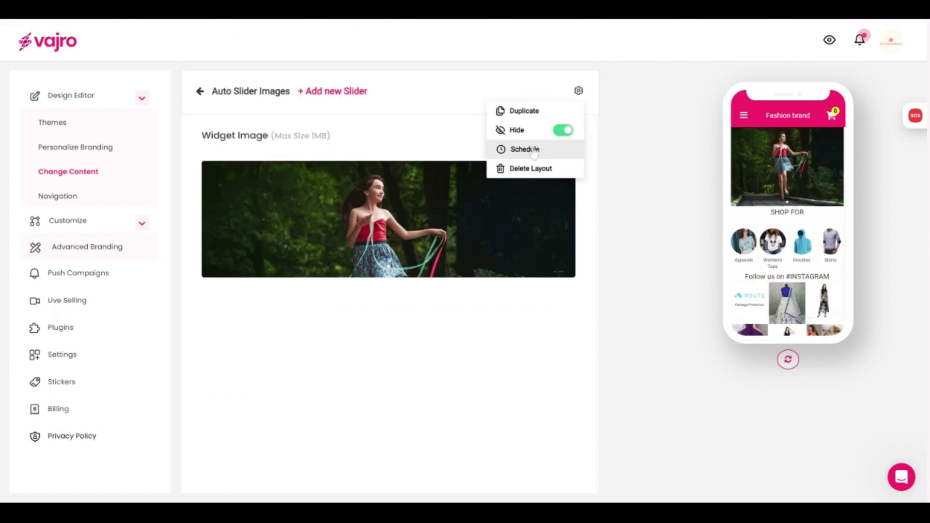
click(533, 150)
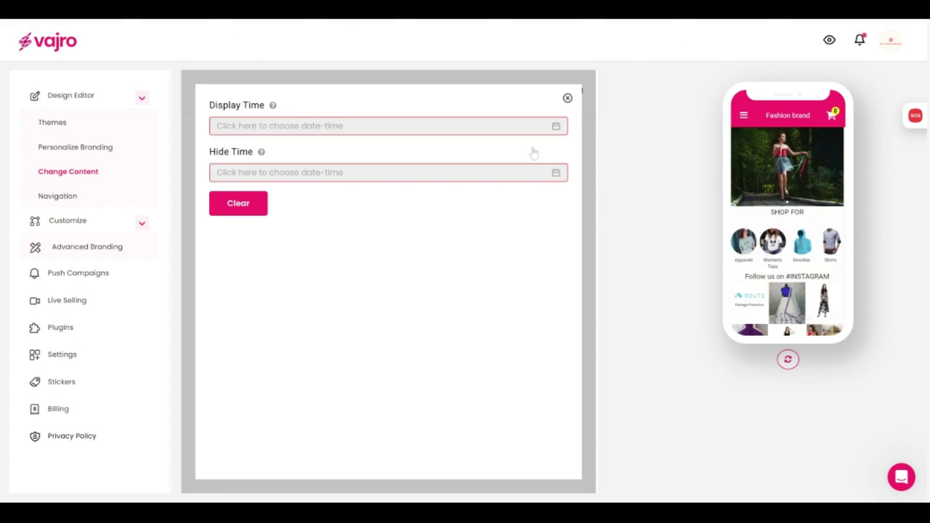
click(556, 125)
click(392, 218)
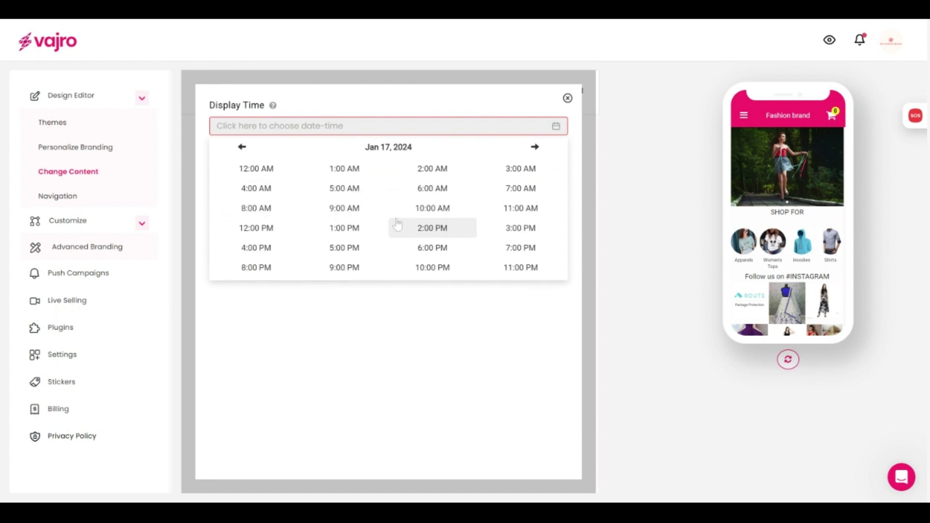
click(436, 207)
click(438, 169)
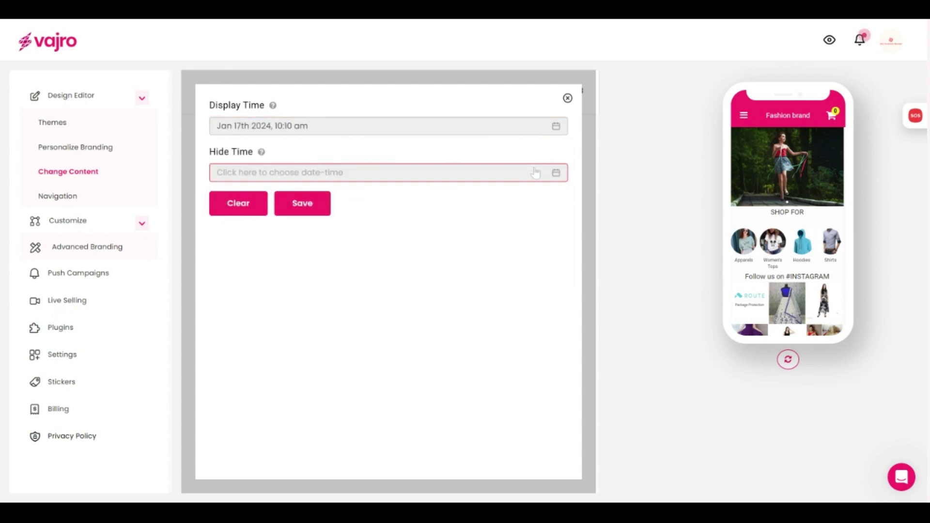
Set the hide time to Jan 18th 2024, 10:50 am and save the schedule
click(557, 175)
click(444, 265)
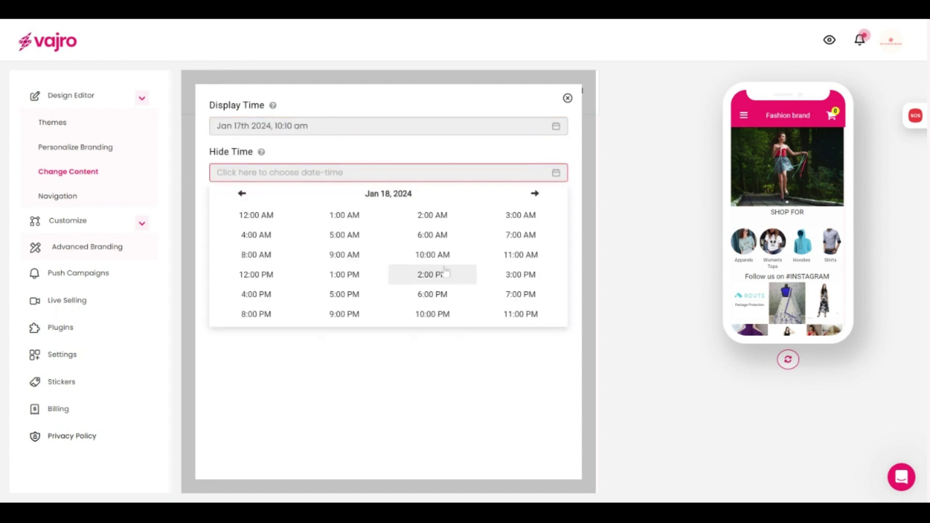
click(444, 259)
click(444, 257)
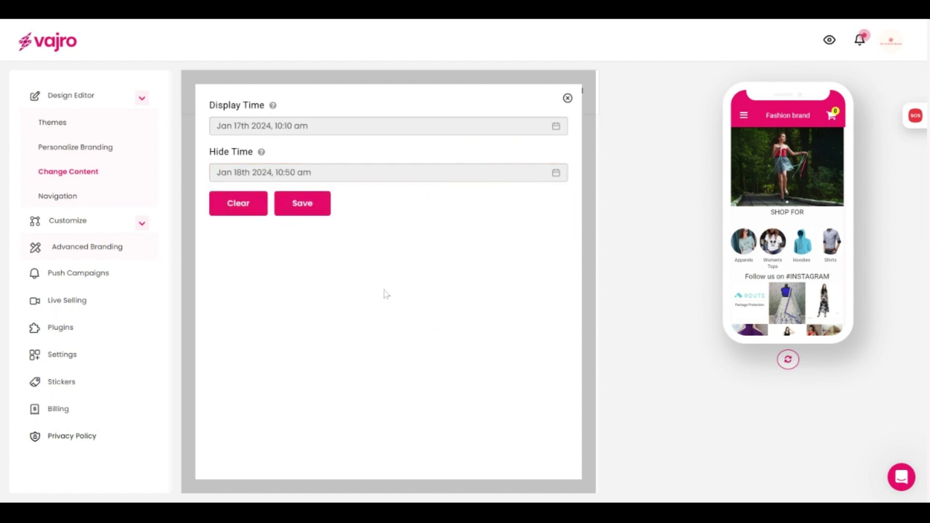
click(307, 208)
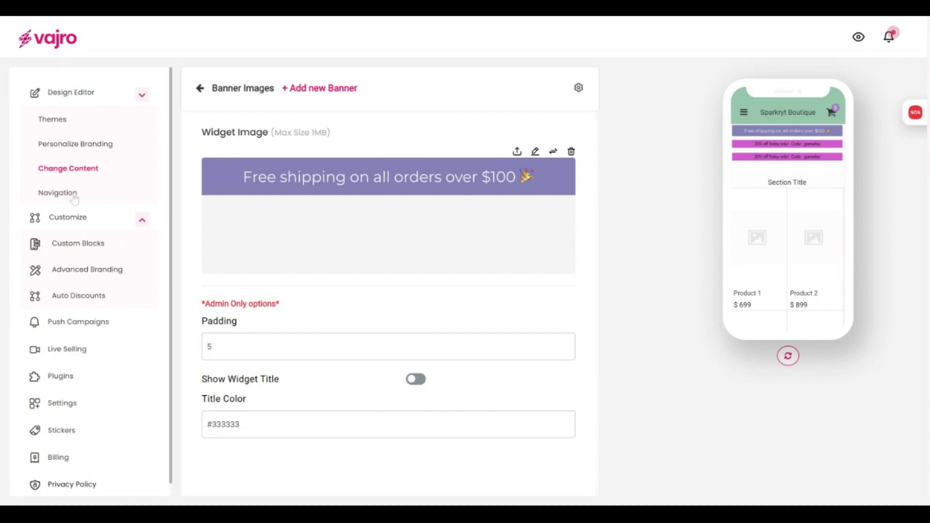
Review Navigation's Side Menu categories and Bottom Bar settings with the Min:3 - Max:5 limit
click(69, 197)
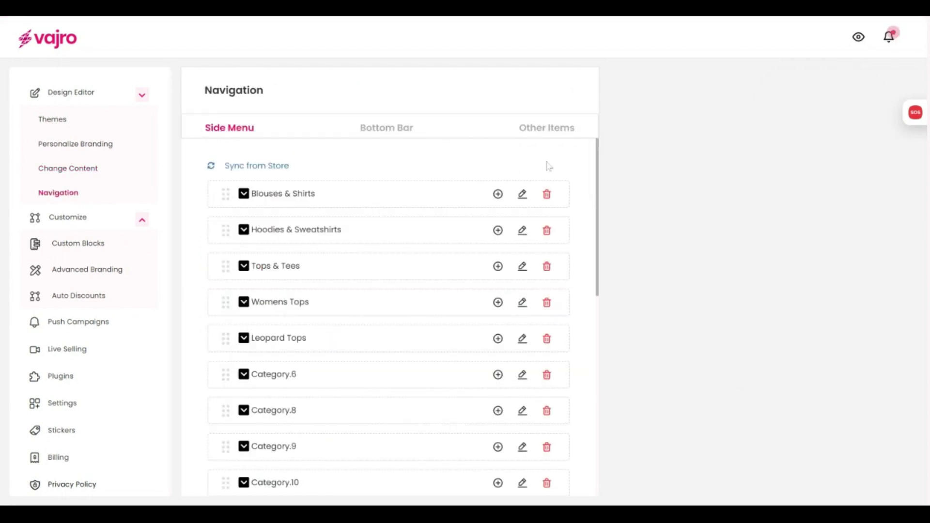
click(398, 131)
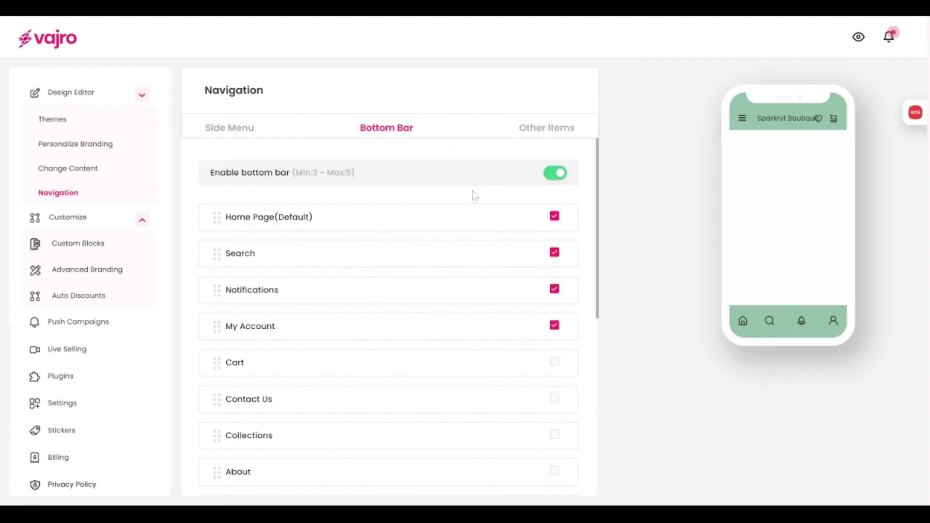
click(247, 135)
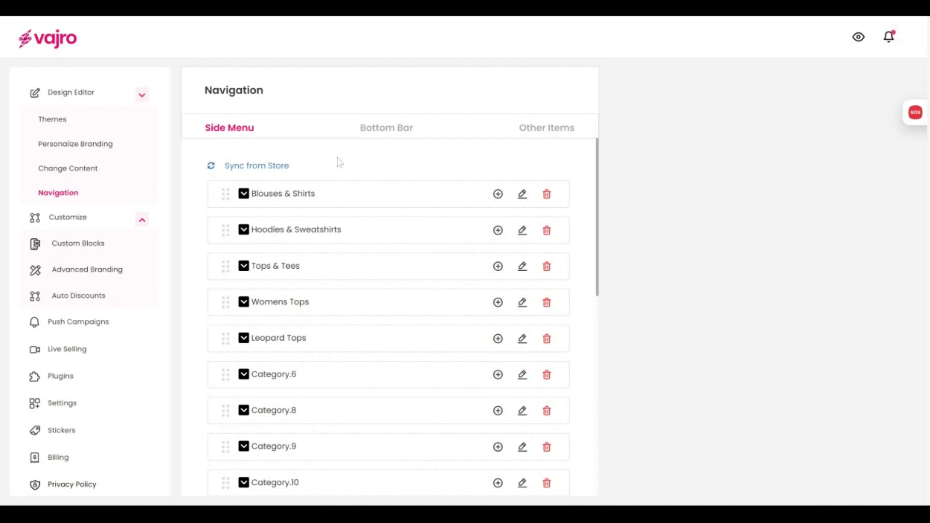
click(390, 135)
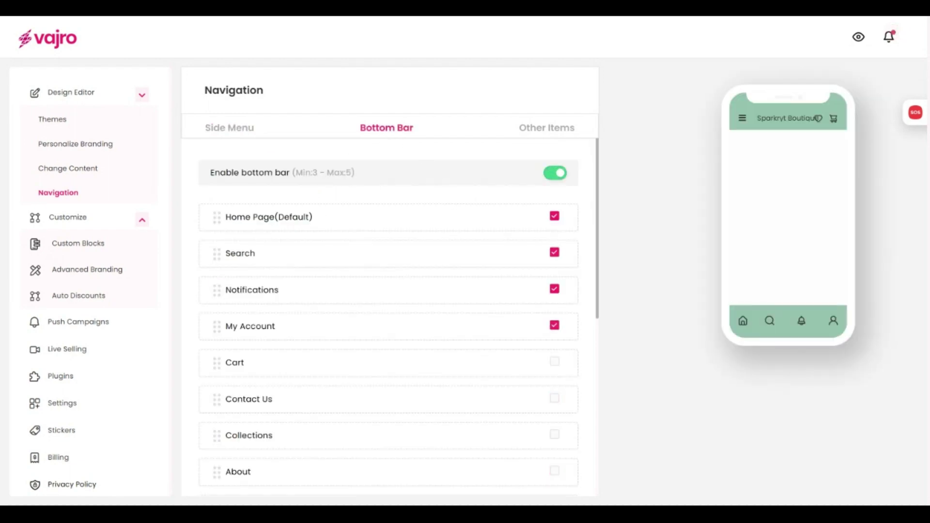
drag(292, 173, 368, 197)
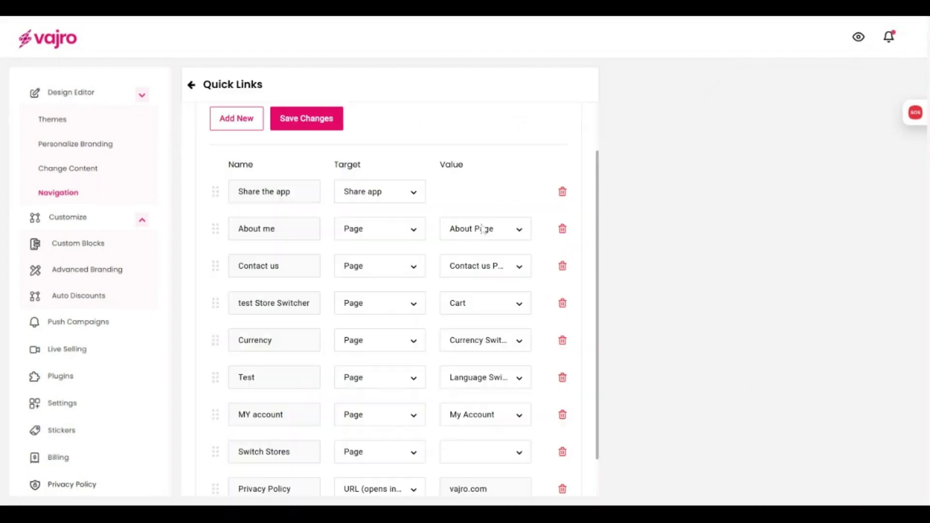
Return from Quick Links to view Other Items, then move on to Custom Blocks
click(192, 85)
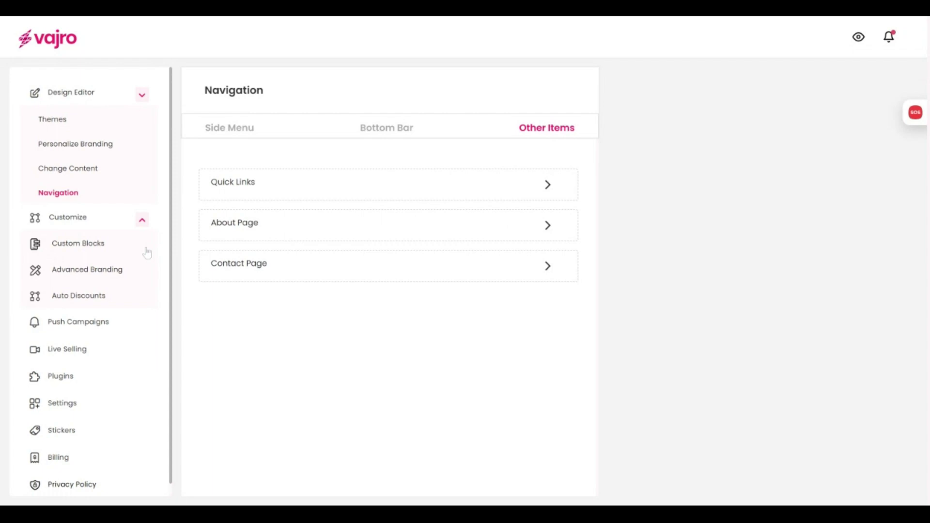
click(105, 245)
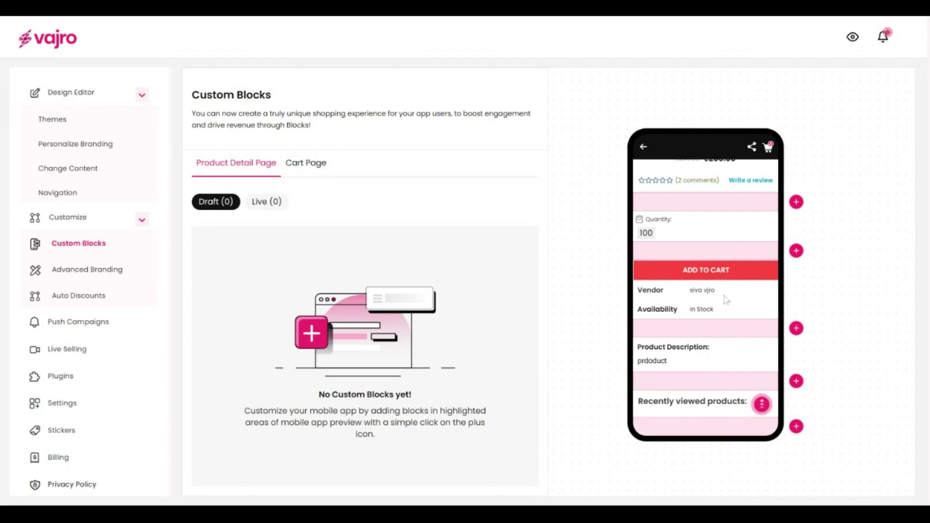
scroll(726, 300, up, 2)
Create a draft custom block named New containing the text Special Discount
click(797, 260)
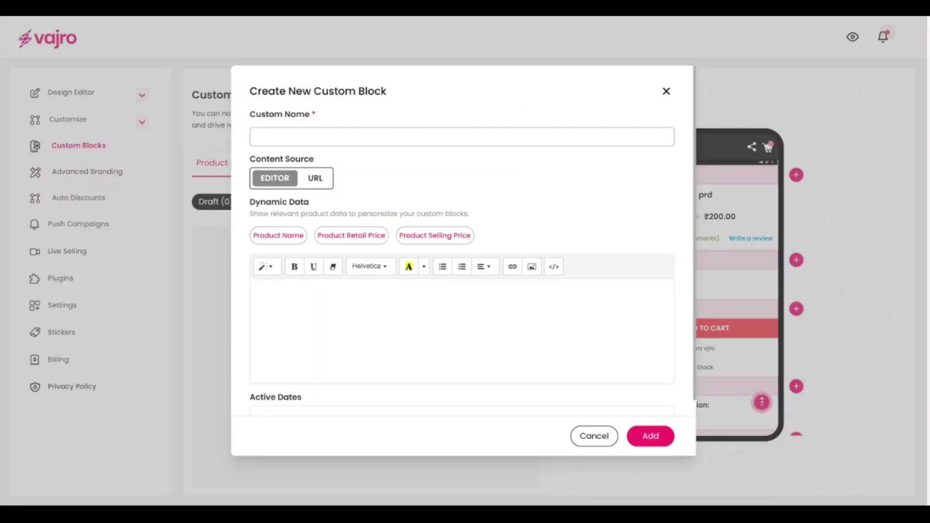
text(New)
key(Tab)
text(Special D)
text(iscount)
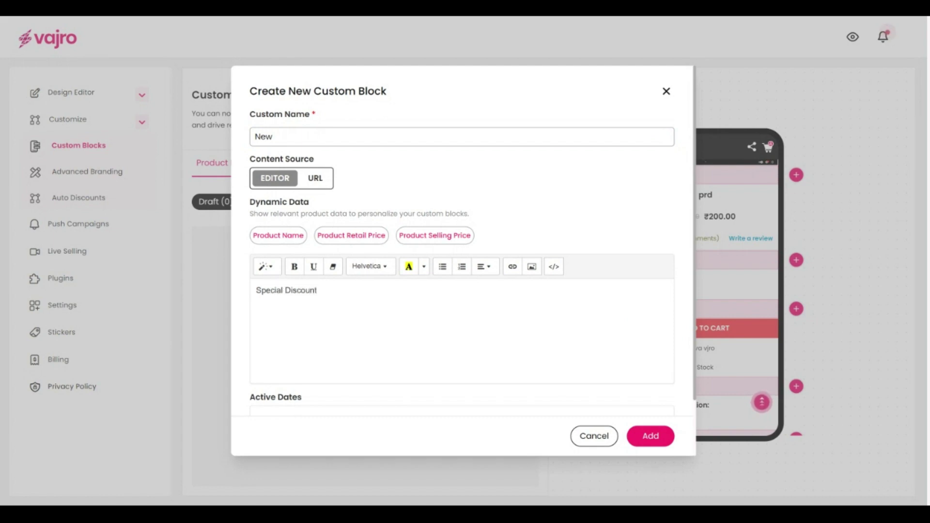
click(651, 437)
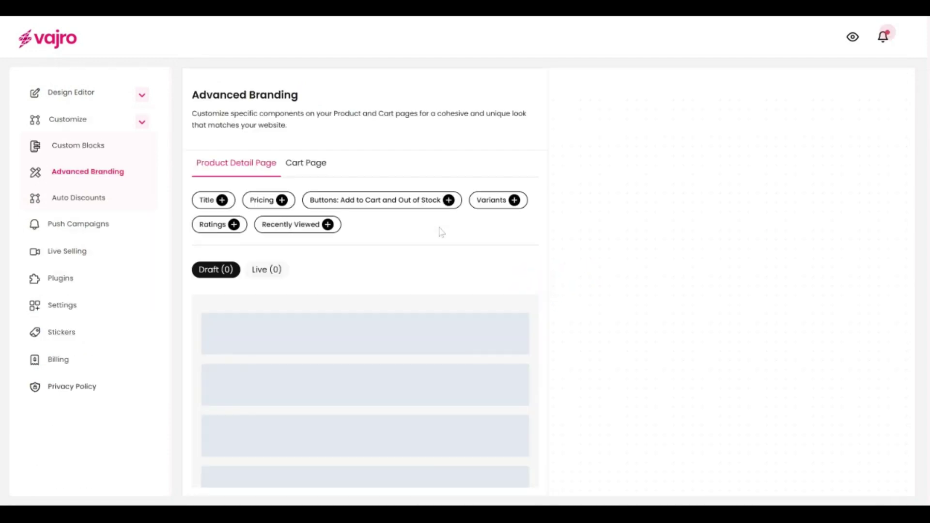
Create button tweak New with Add to Cart font size 18 and save it as draft
click(449, 199)
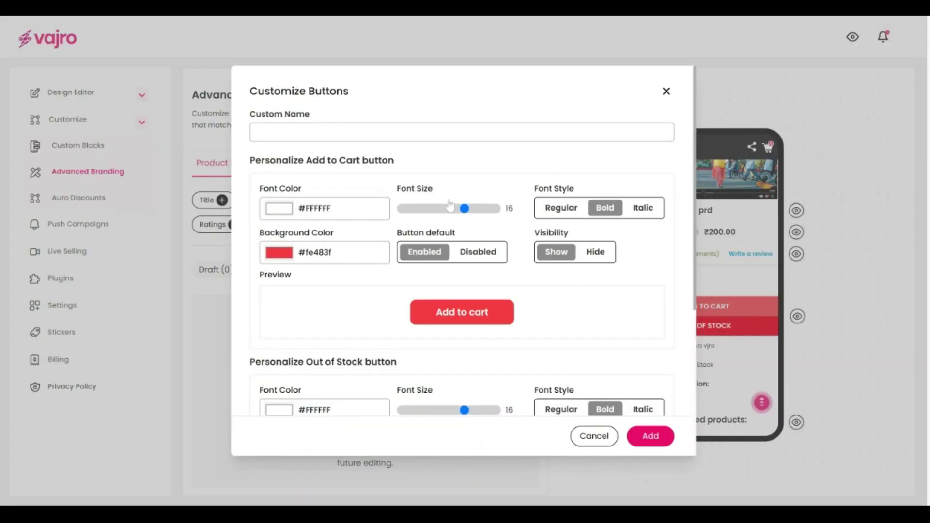
click(426, 123)
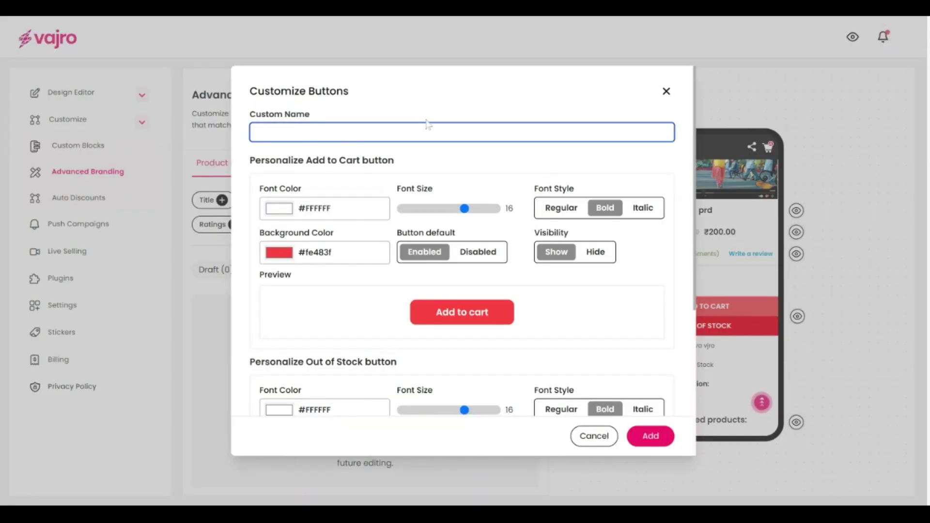
text(New)
drag(466, 210, 507, 218)
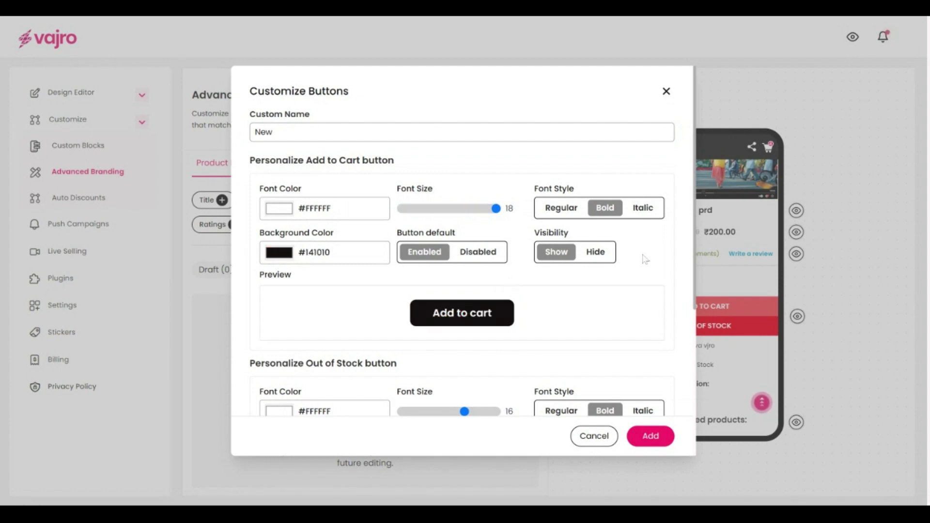
scroll(647, 258, down, 1)
scroll(647, 258, down, 2)
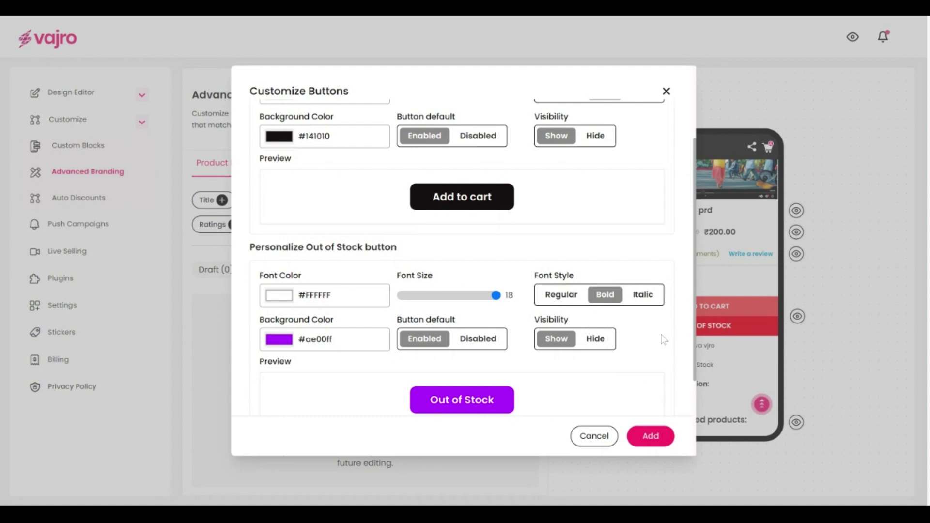
scroll(658, 338, down, 3)
click(651, 437)
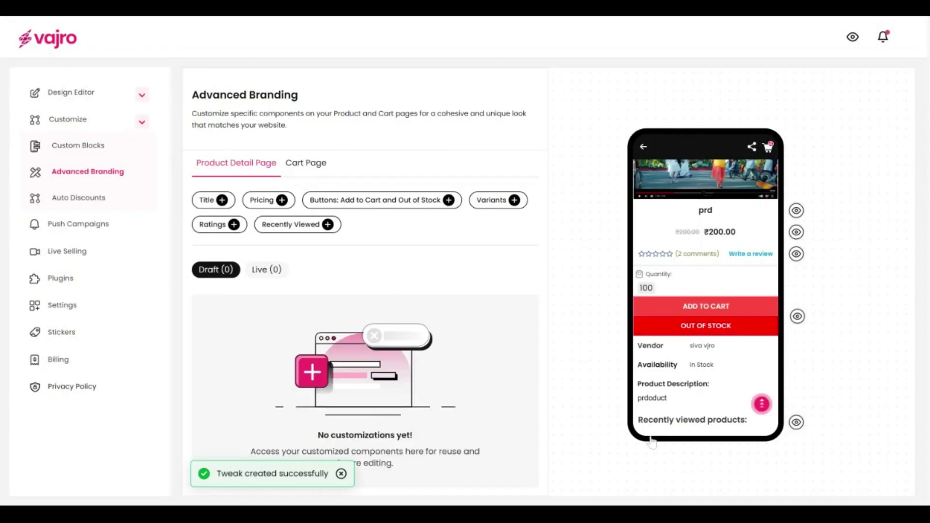
Publish the New tweak live and preview it on the phone
click(486, 324)
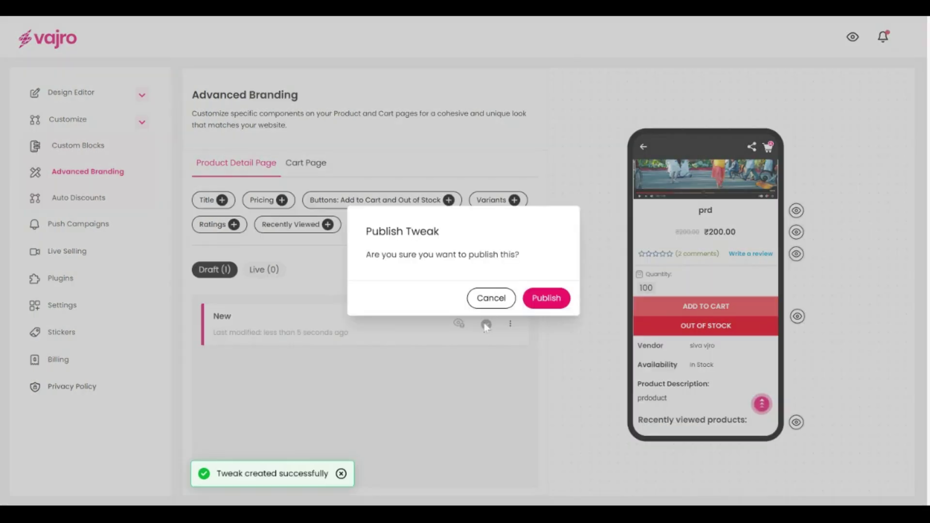
click(546, 298)
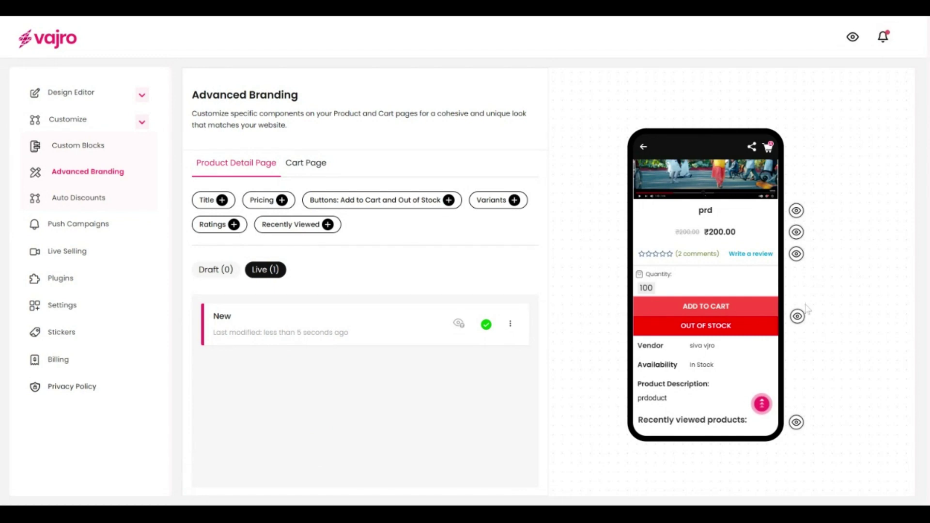
click(798, 318)
Apply the tweak to the preview, then start a manual push campaign with an image upload
click(812, 356)
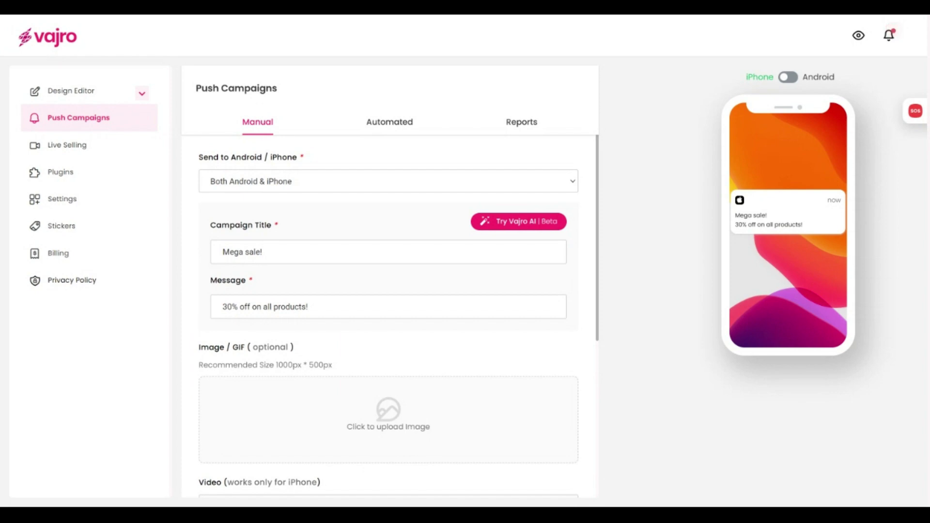
scroll(388, 313, down, 1)
scroll(471, 262, down, 1)
scroll(472, 262, down, 1)
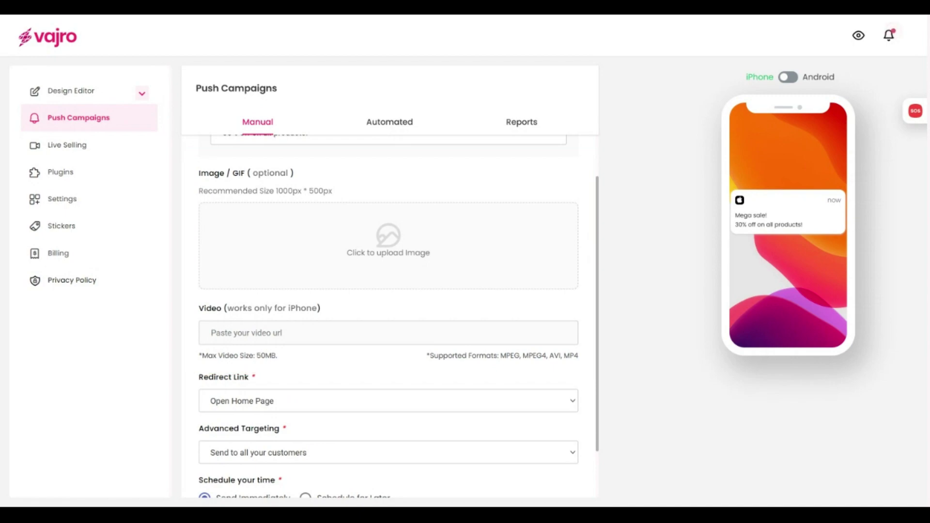
click(471, 262)
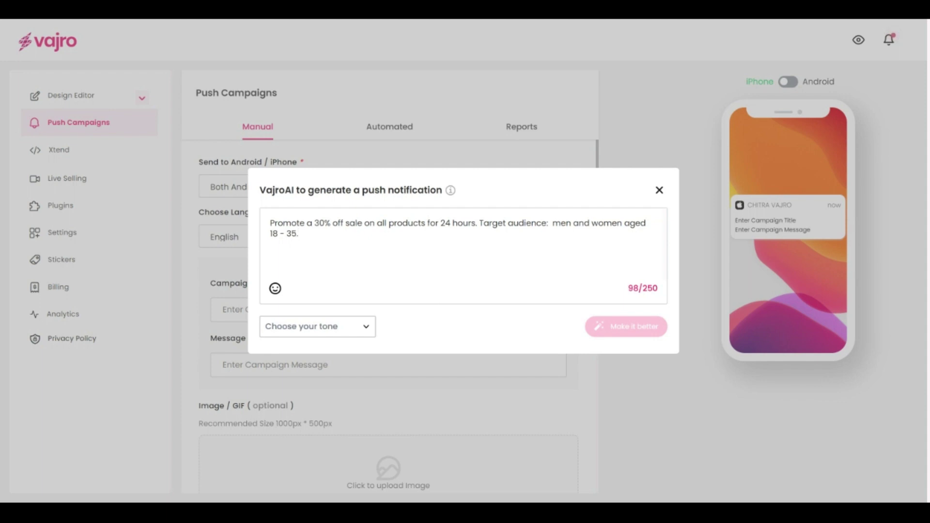
Generate an improved notification title and message in an Enthusiastic tone
click(366, 328)
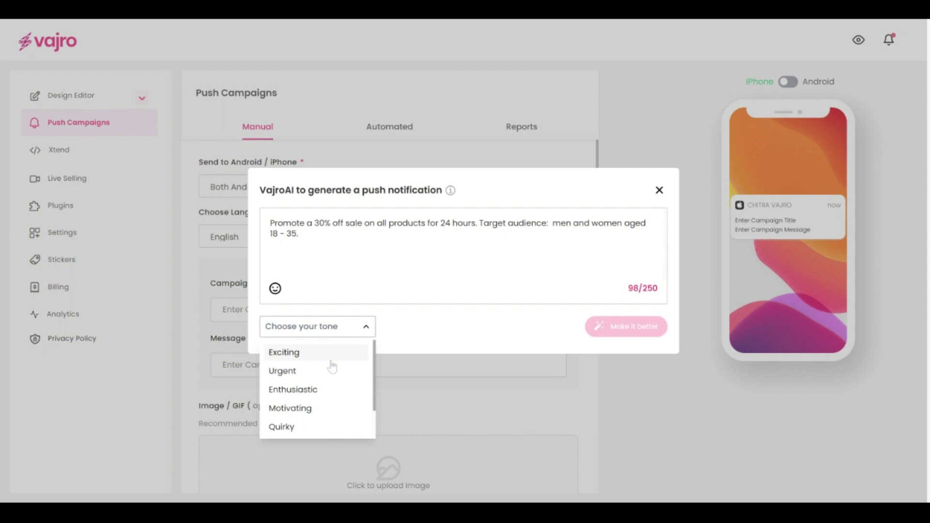
scroll(328, 370, down, 1)
click(315, 355)
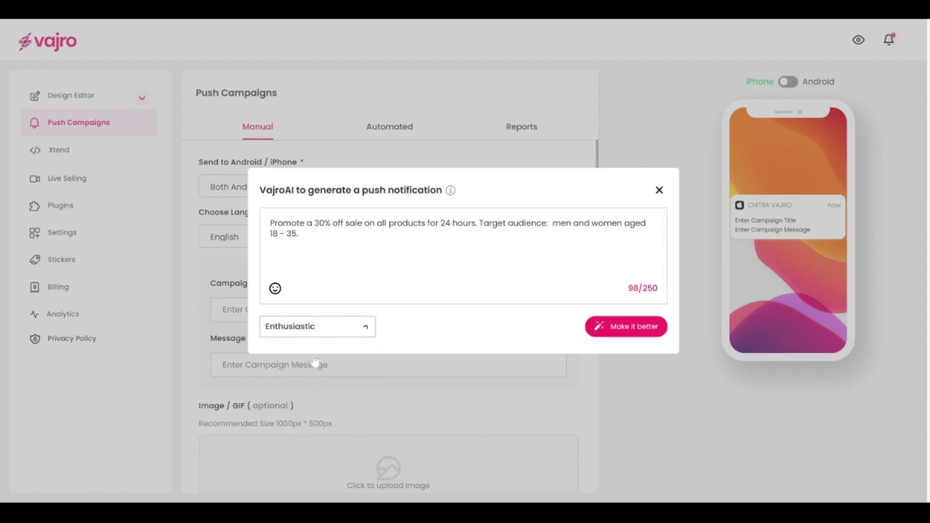
click(627, 328)
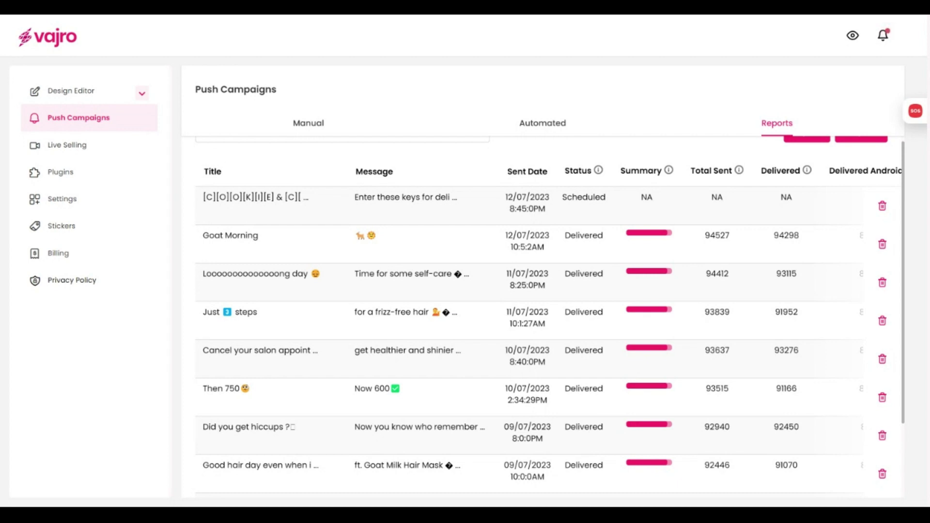
scroll(541, 327, right, 1)
scroll(542, 327, right, 2)
scroll(542, 327, right, 8)
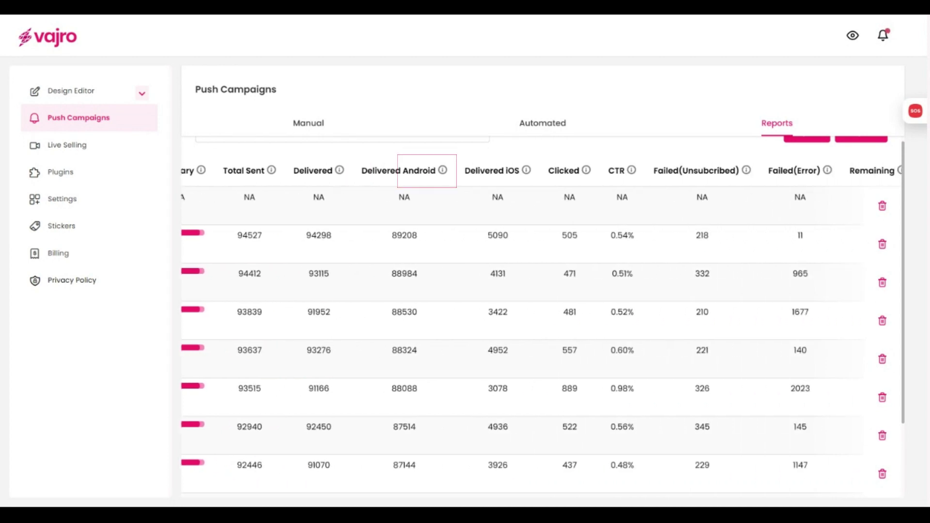
scroll(541, 327, right, 4)
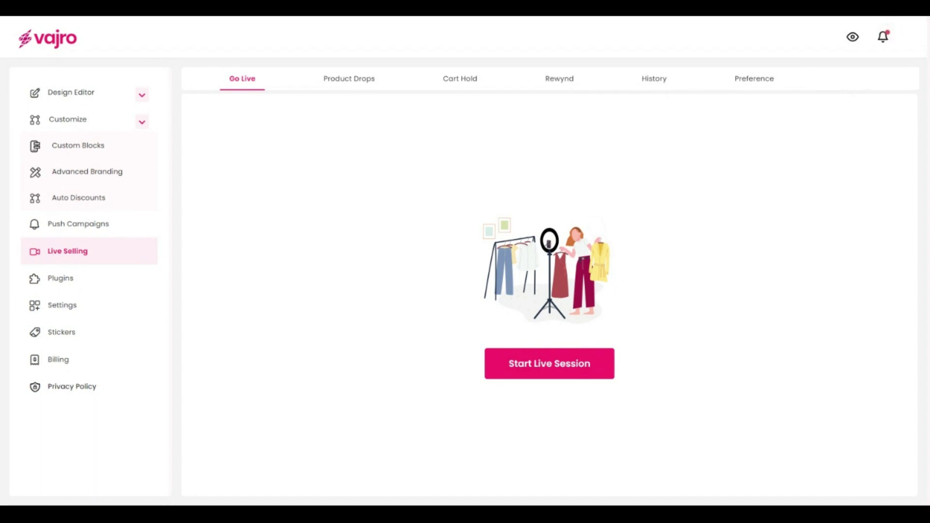
Set up live session Live! broadcast to Facebook with cart hold and push notifications on
click(596, 375)
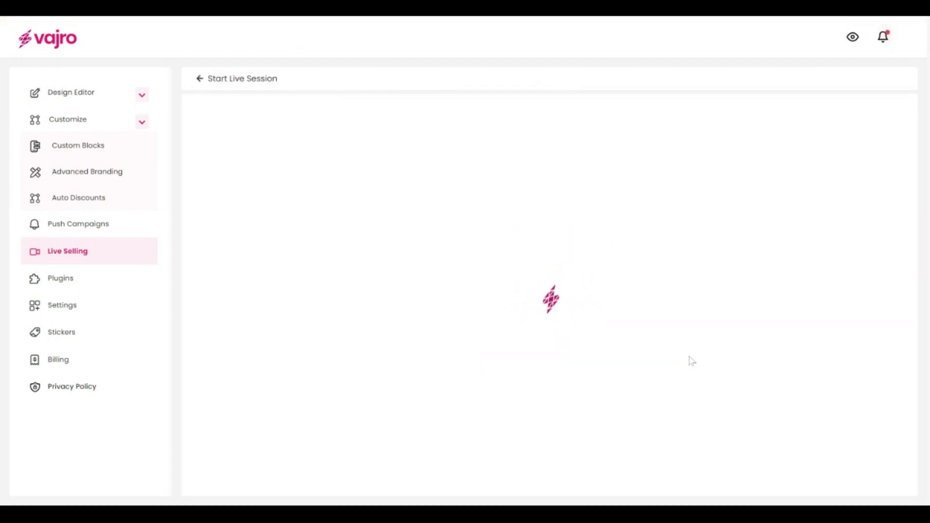
text(L)
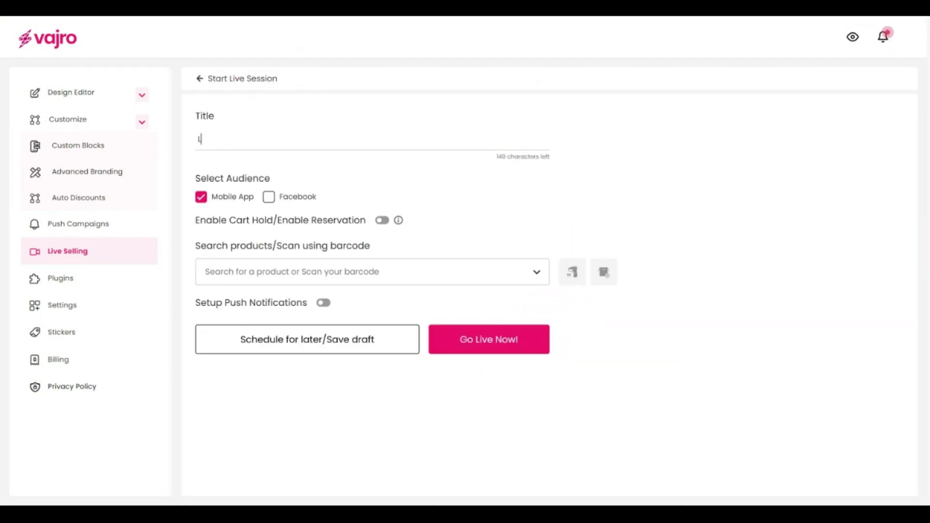
text(ive!)
click(269, 196)
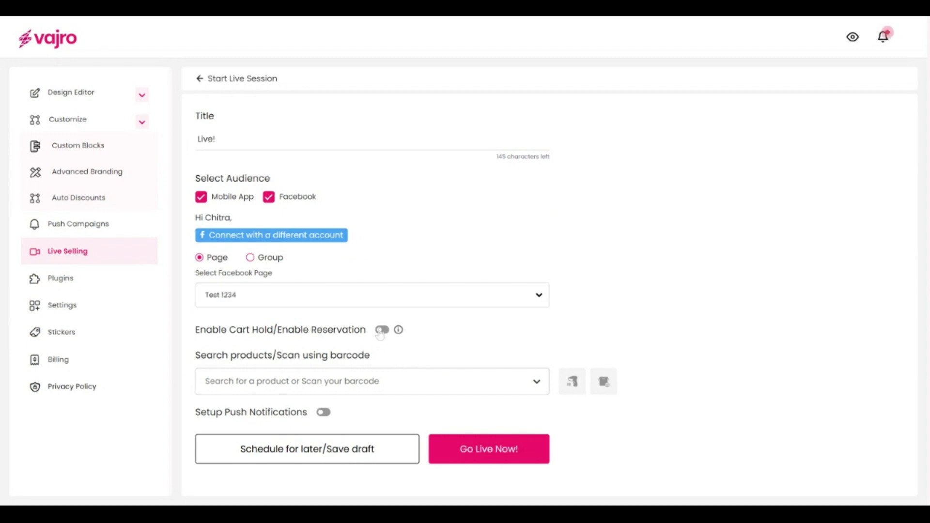
click(382, 330)
scroll(444, 345, down, 1)
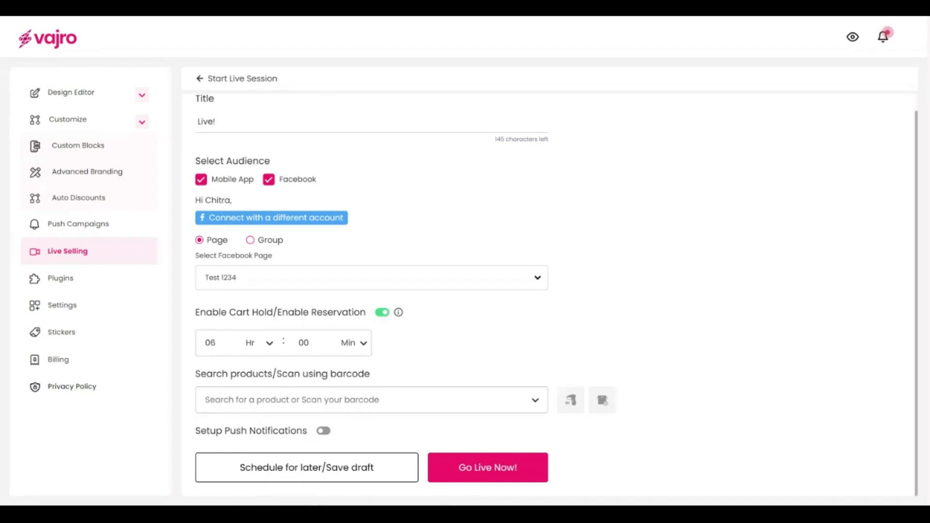
click(324, 431)
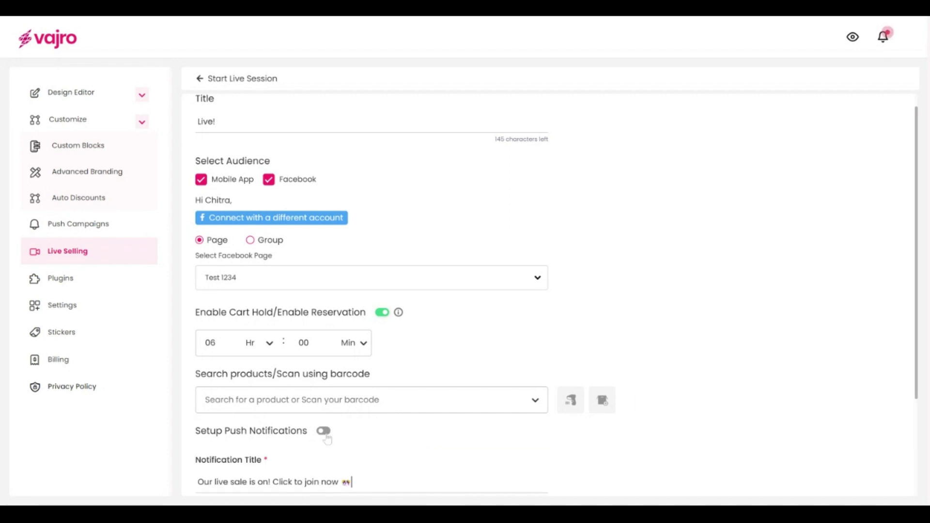
scroll(373, 436, down, 3)
scroll(373, 436, down, 1)
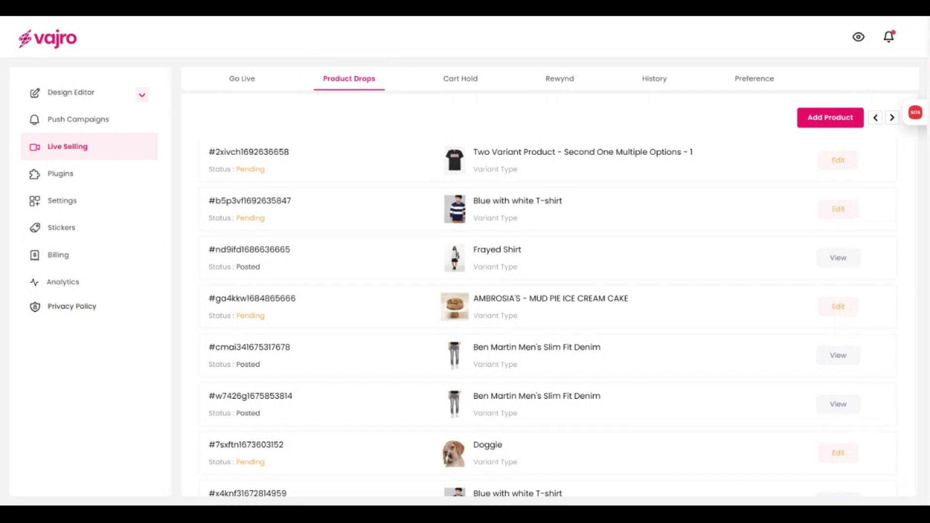
Start adding a new product drop from the Product Drops list
click(843, 120)
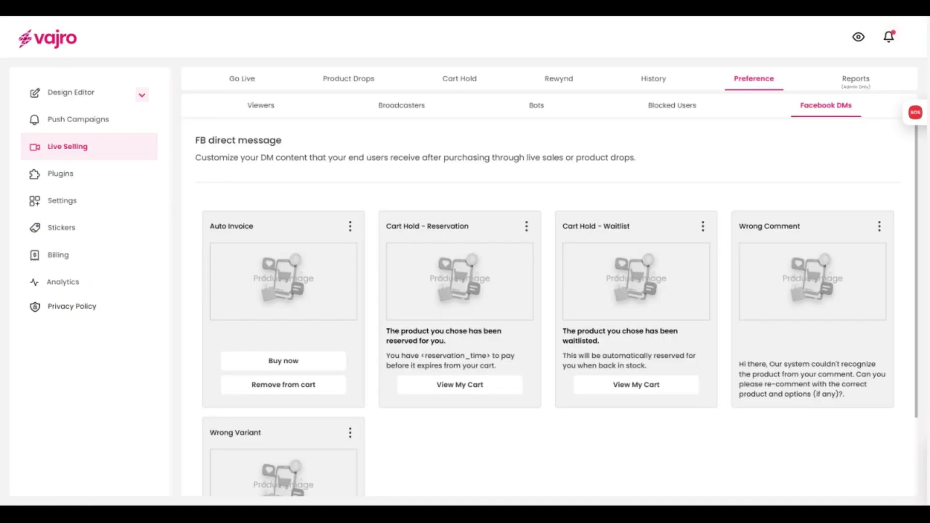
scroll(564, 191, down, 2)
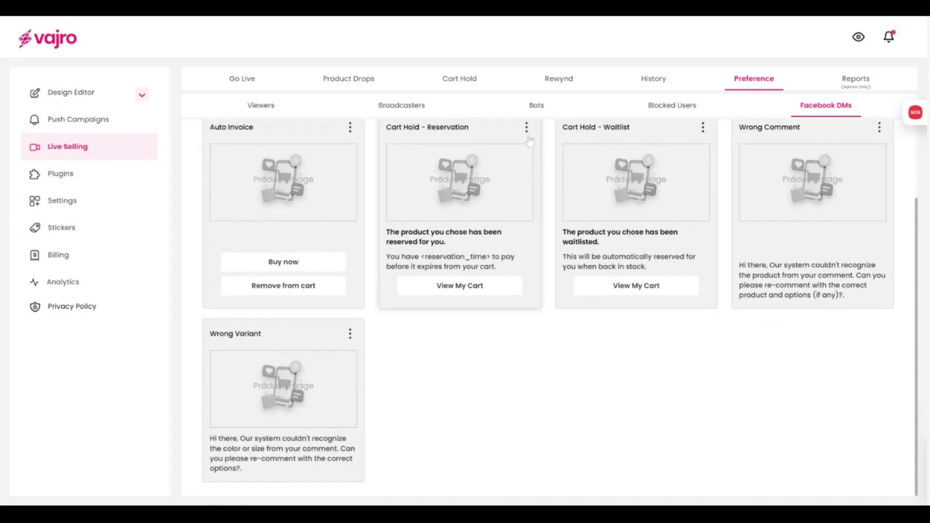
Edit the Cart Hold - Reservation message from its options menu
click(526, 127)
click(508, 150)
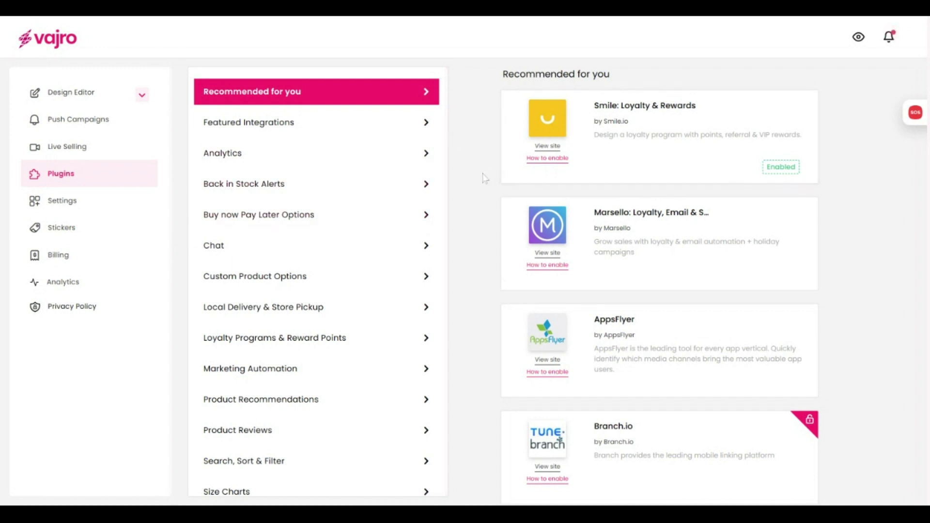
scroll(357, 154, down, 1)
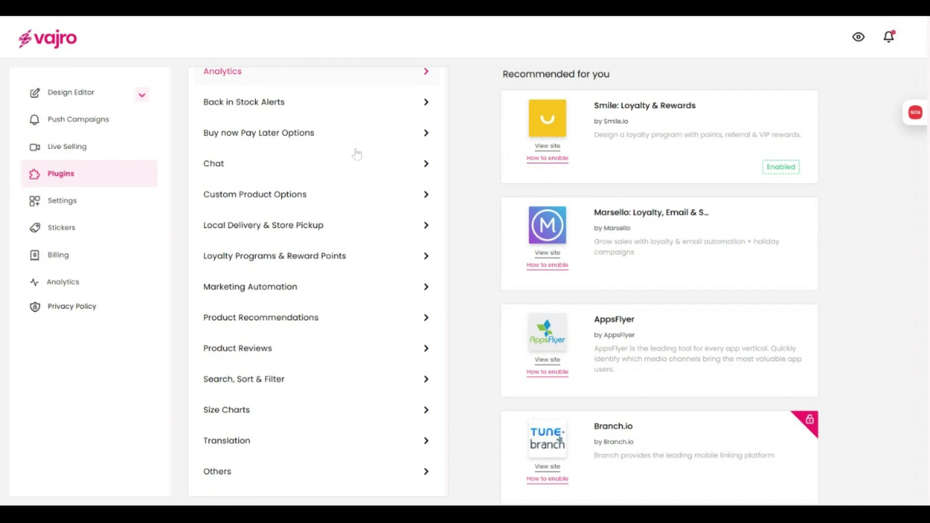
scroll(323, 222, up, 1)
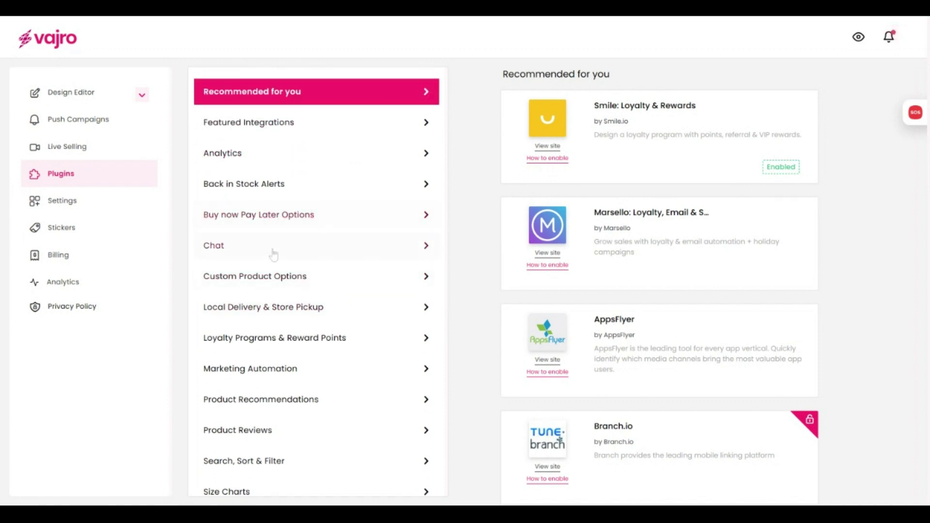
scroll(272, 253, down, 1)
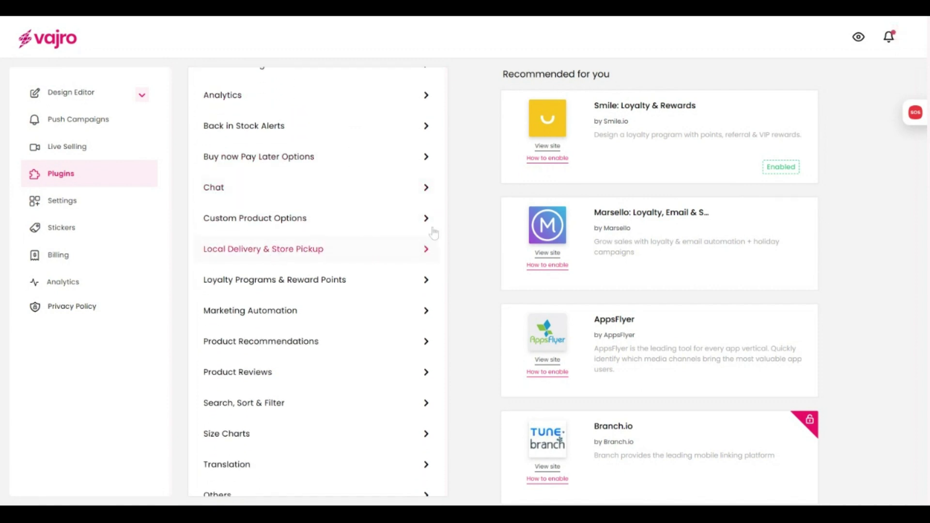
scroll(340, 201, up, 1)
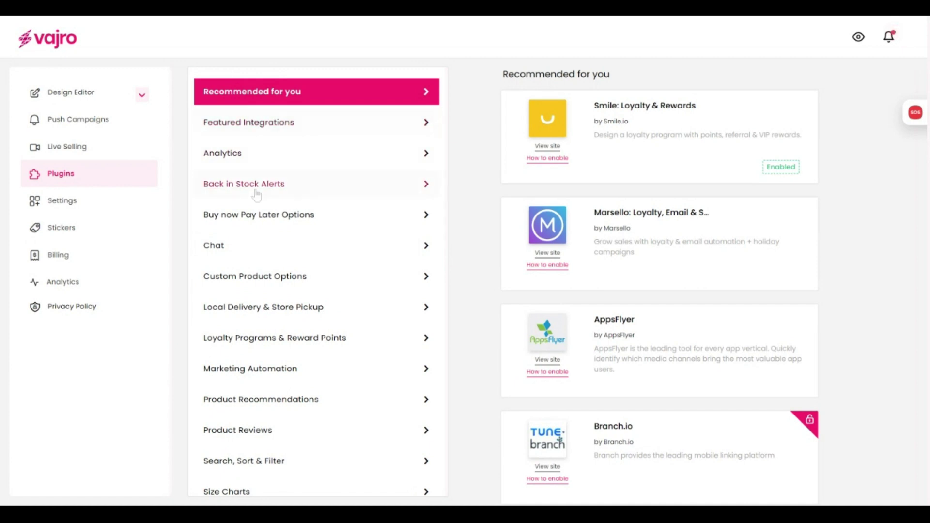
Browse plugin categories Analytics, Buy now Pay Later, Local Delivery, Loyalty, Marketing, Reviews, then go to Settings
click(252, 155)
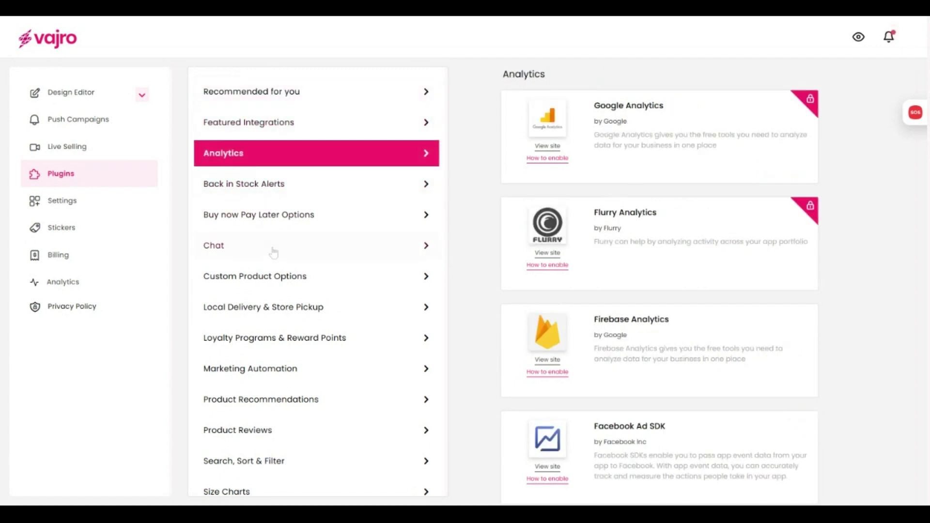
scroll(489, 243, down, 2)
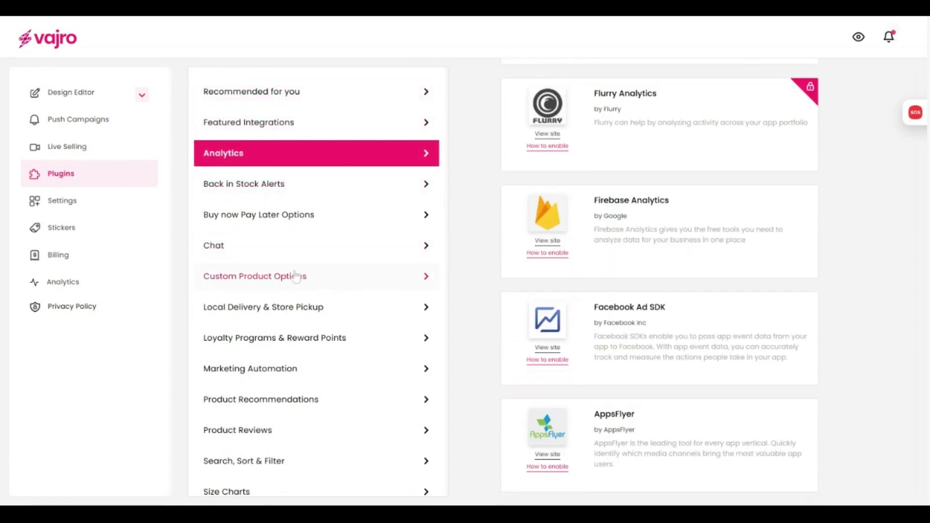
click(285, 218)
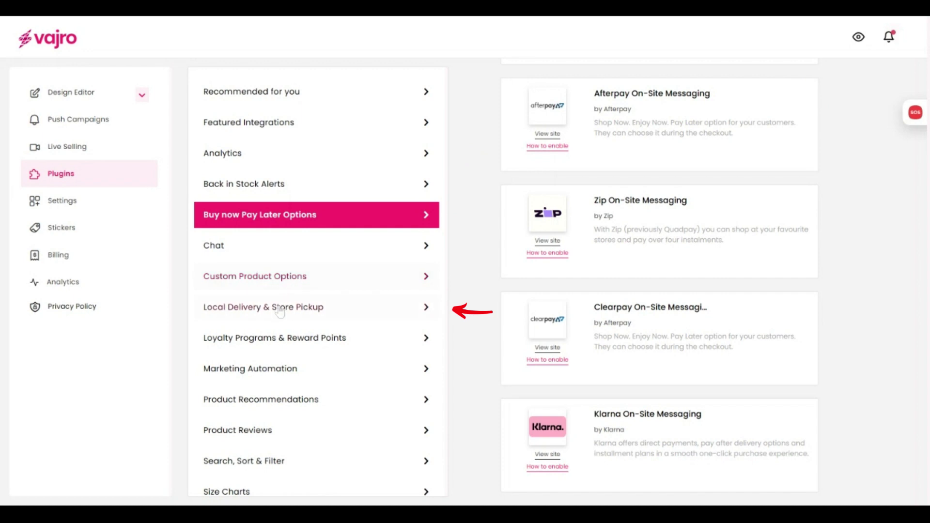
click(320, 308)
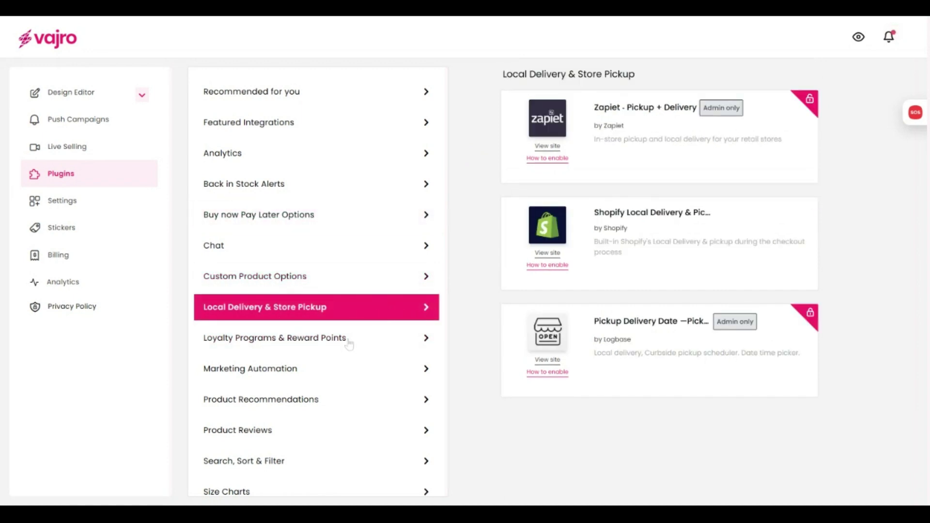
click(348, 344)
scroll(494, 313, down, 3)
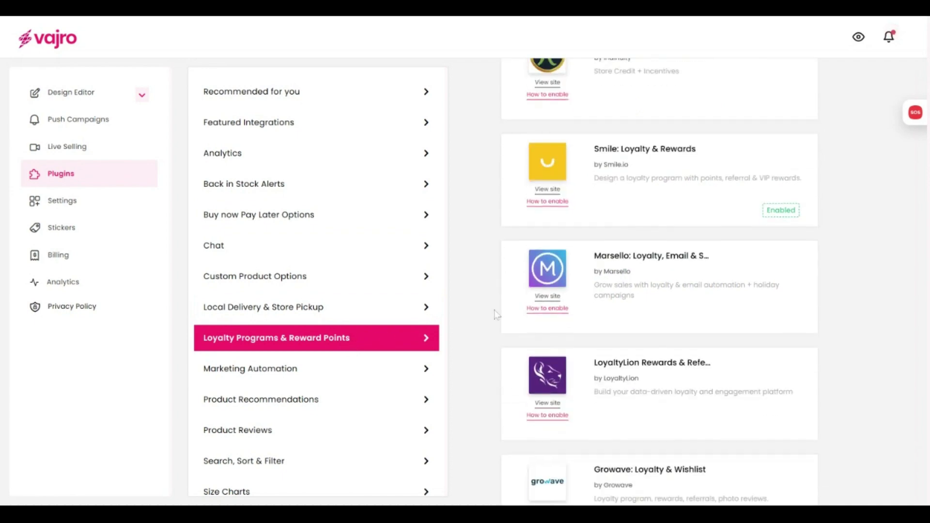
click(379, 375)
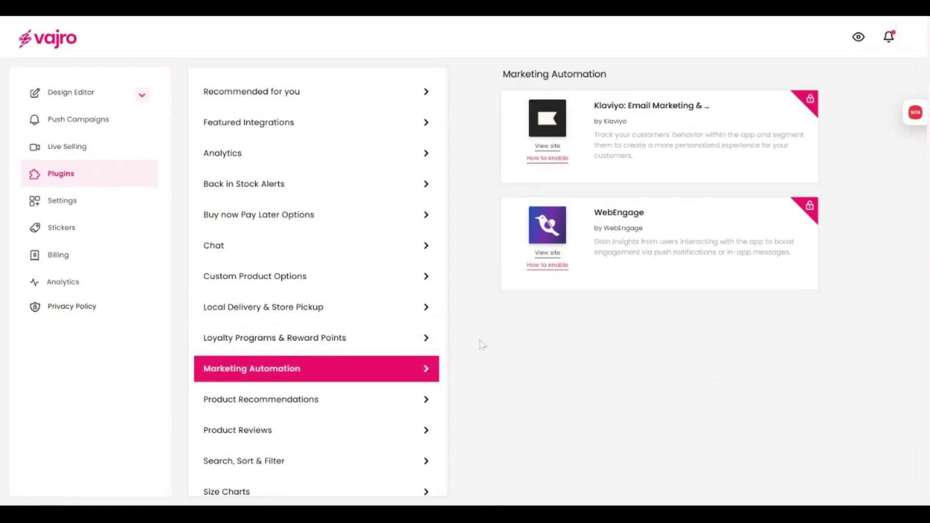
click(375, 431)
scroll(481, 339, down, 2)
scroll(483, 330, down, 3)
scroll(485, 328, down, 2)
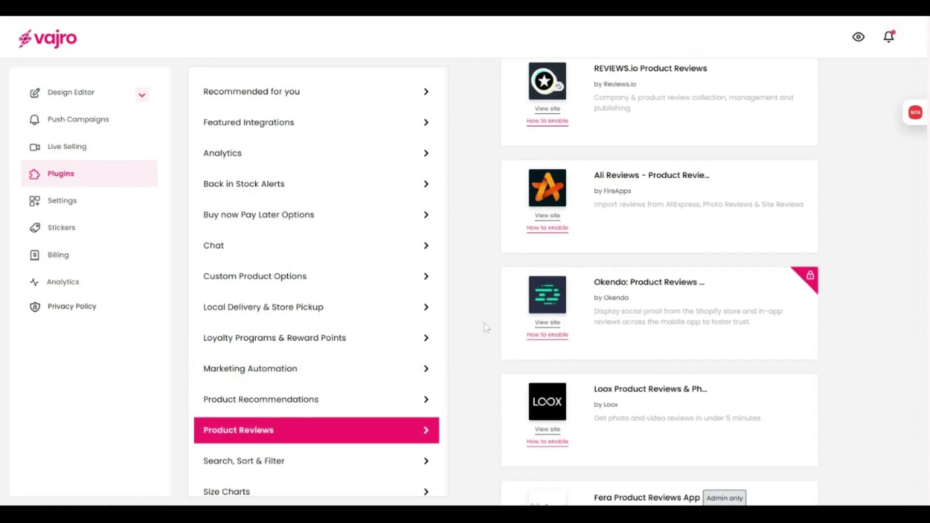
scroll(485, 327, down, 1)
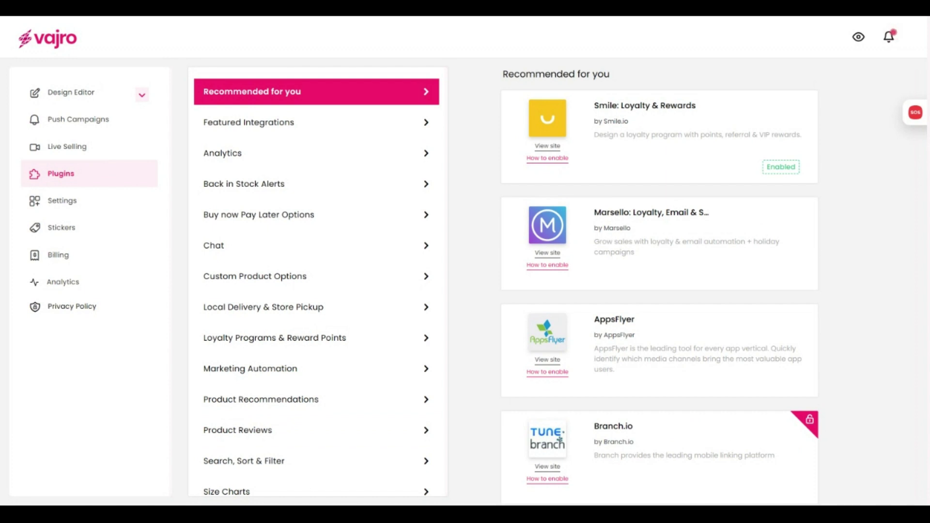
click(69, 208)
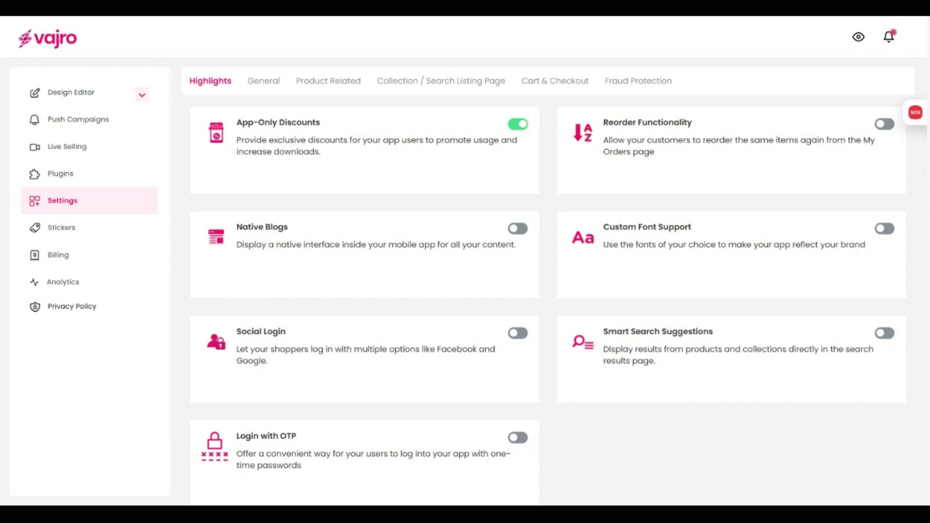
Review Collection/Search Listing, Cart & Checkout, Fraud Protection and Advanced settings, then go to Stickers
click(429, 85)
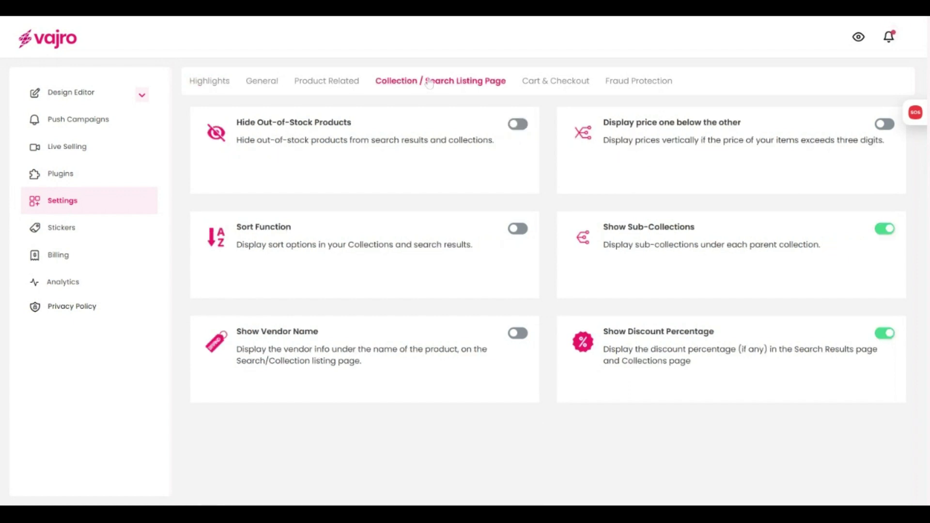
click(554, 82)
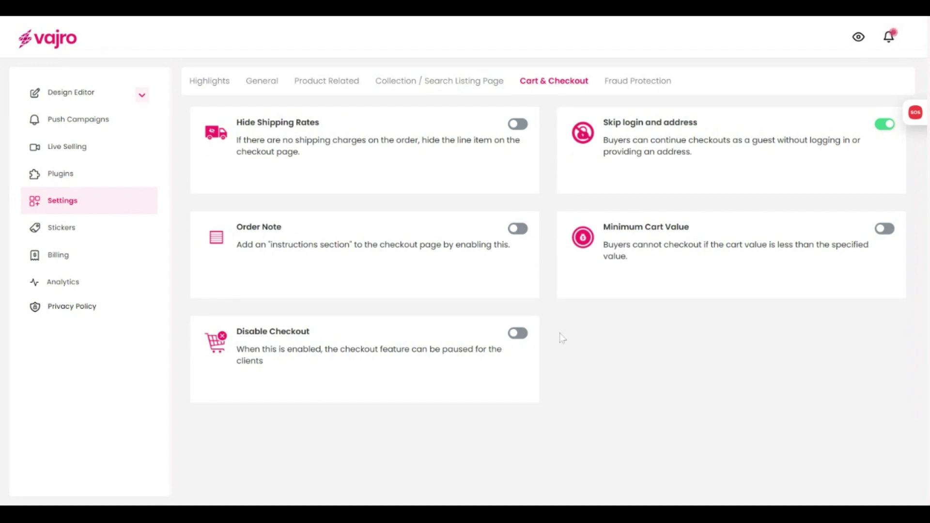
click(633, 82)
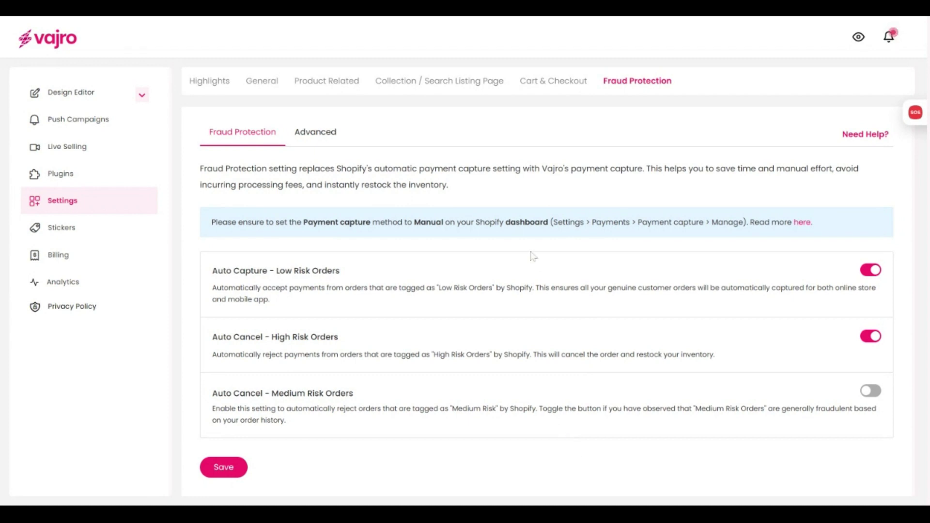
click(321, 133)
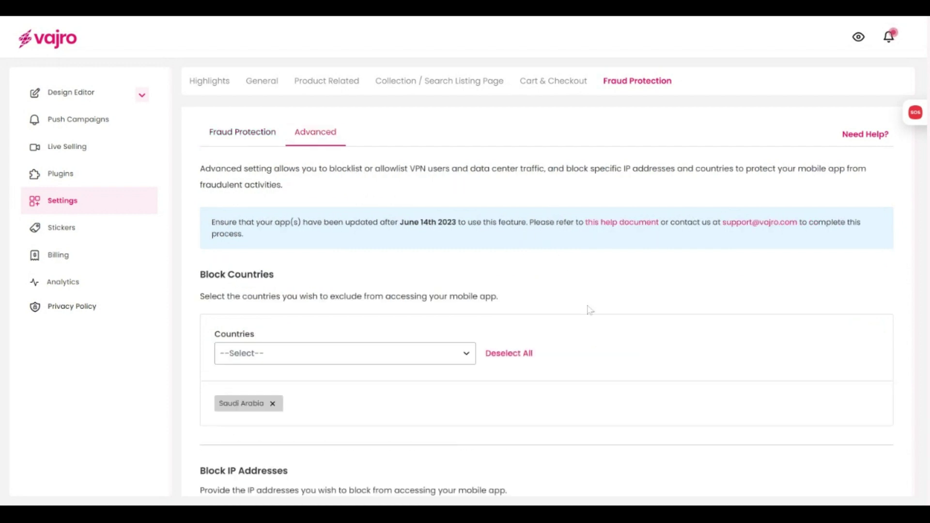
scroll(590, 311, down, 1)
click(62, 227)
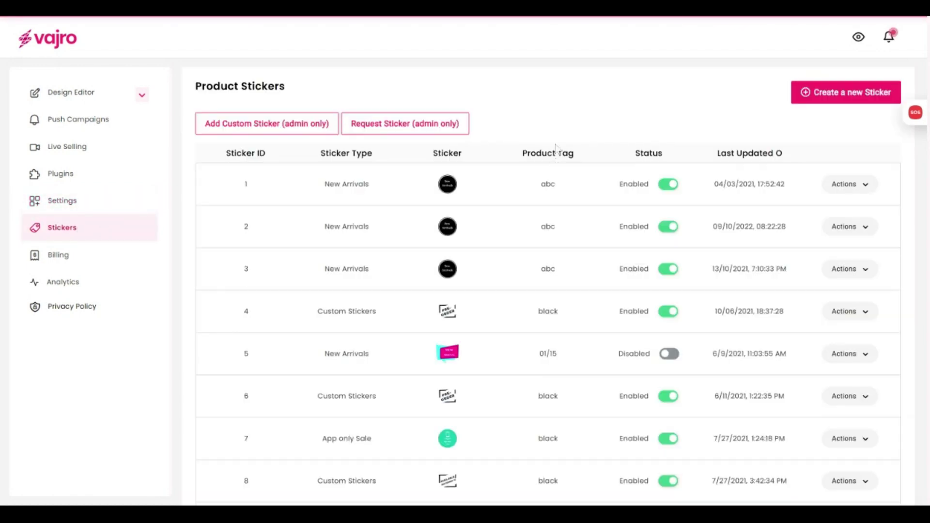
Create a new product sticker of type Hot Deals using the HOT PRICE design
click(819, 99)
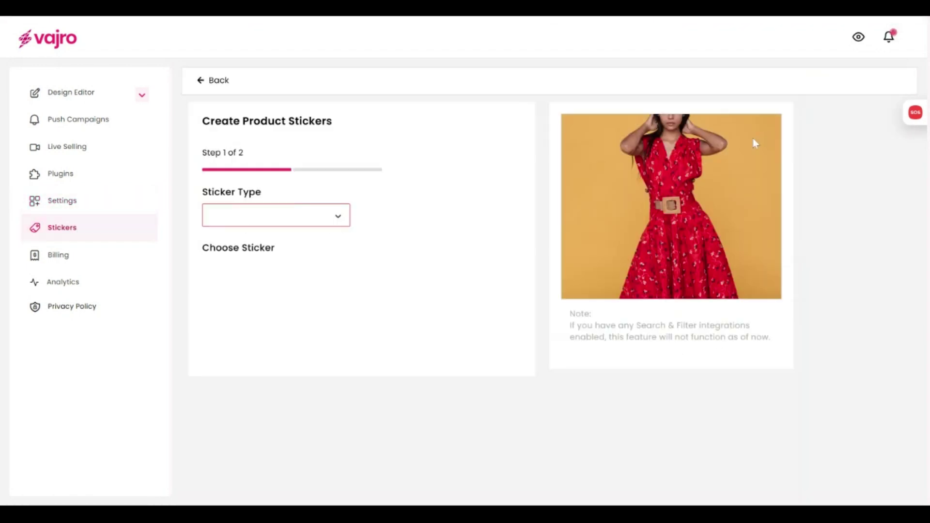
click(339, 219)
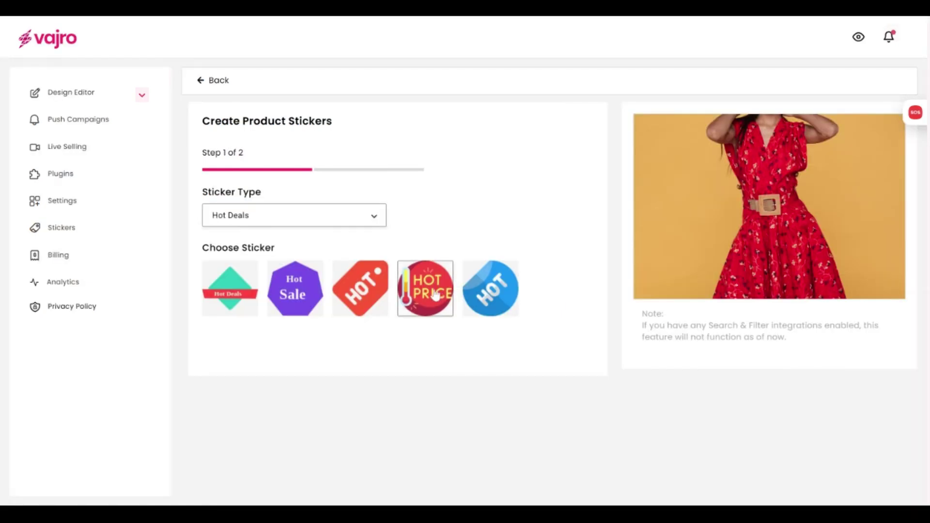
click(436, 295)
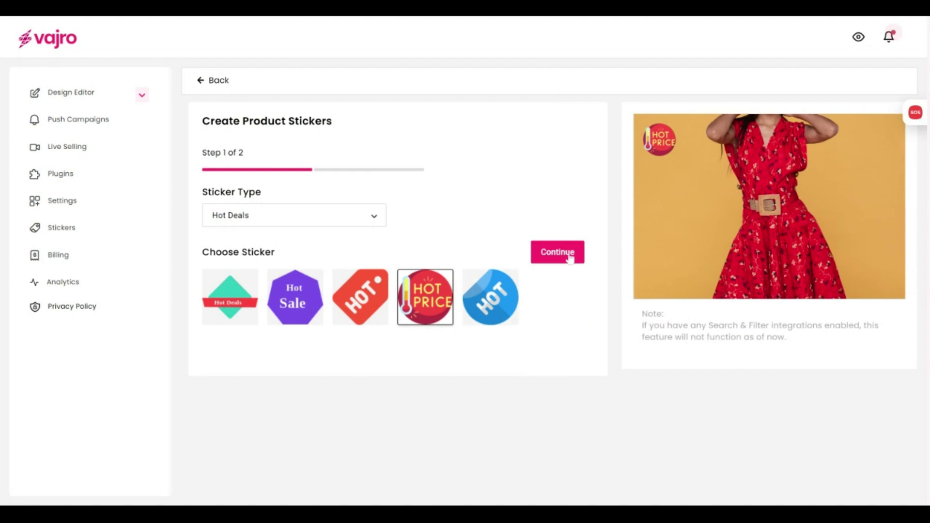